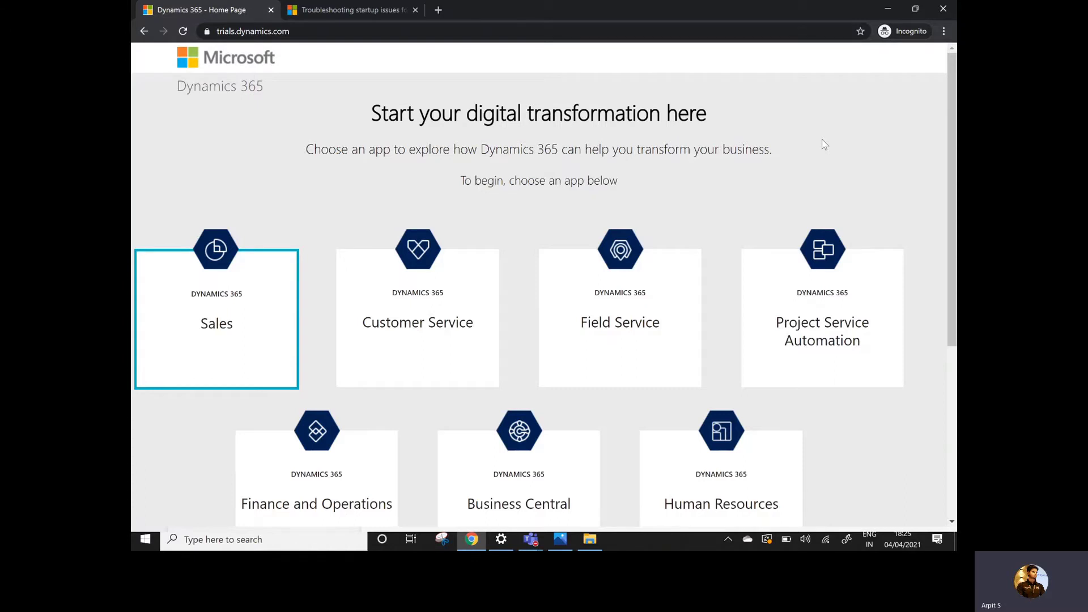
Step: Select and deselect parts of the trial page's web address in the address bar
{"action": "left_click", "coordinate": [248, 34]}
{"action": "left_click", "coordinate": [232, 34]}
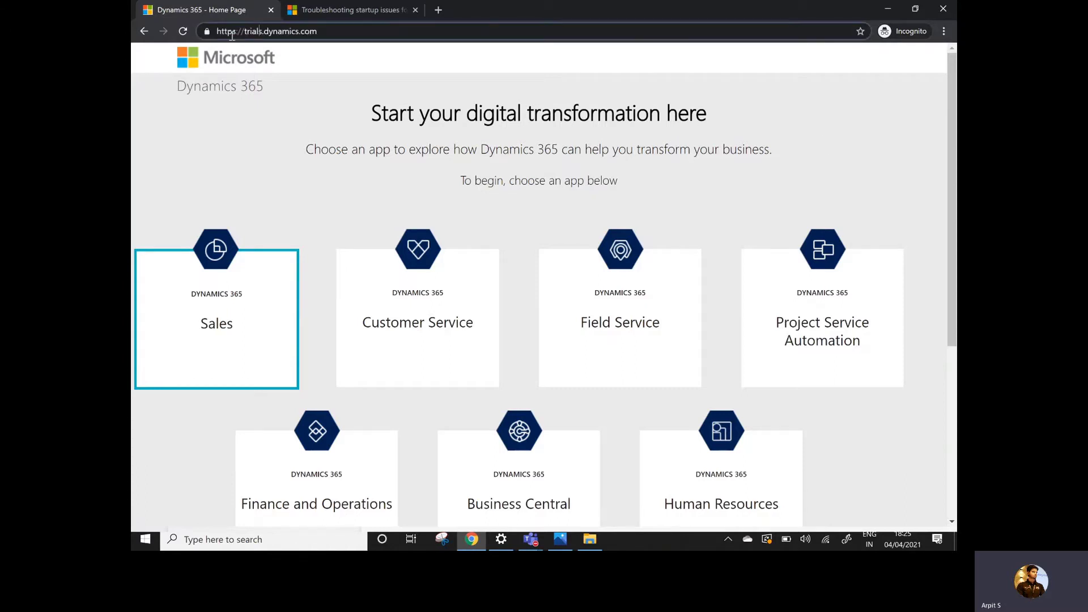
{"action": "left_click_drag", "start_coordinate": [244, 33], "coordinate": [340, 33]}
{"action": "key", "text": "Right"}
{"action": "left_click_drag", "start_coordinate": [259, 33], "coordinate": [322, 33]}
{"action": "left_click", "coordinate": [330, 36]}
Step: Search 'dynamics 365 trial' in a new tab and open the Dynamics 365 - Home Page result
{"action": "left_click", "coordinate": [440, 10]}
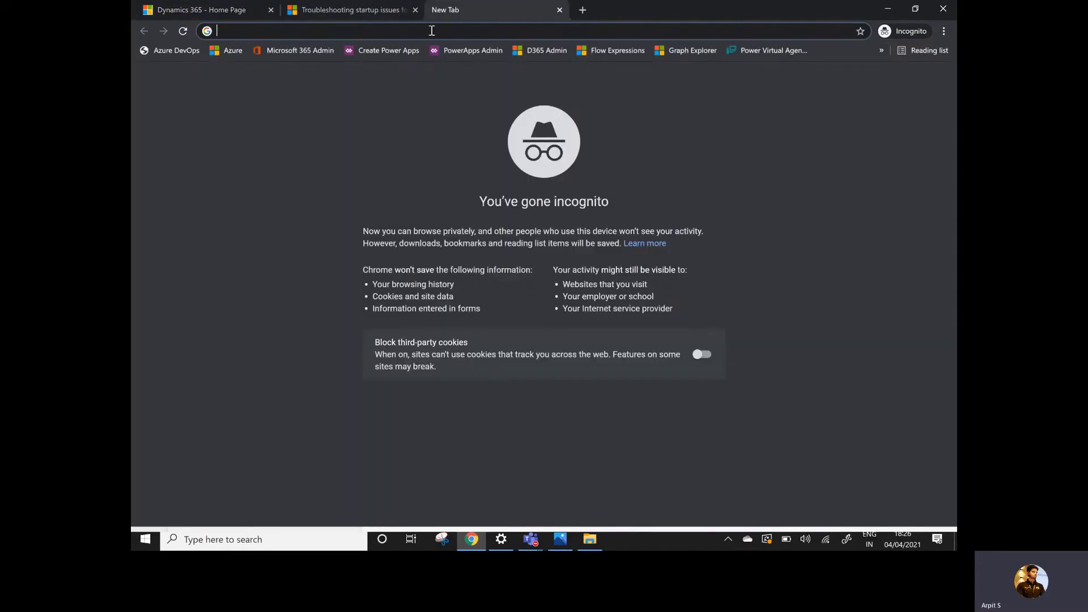
{"action": "type", "text": "dynamics 2"}
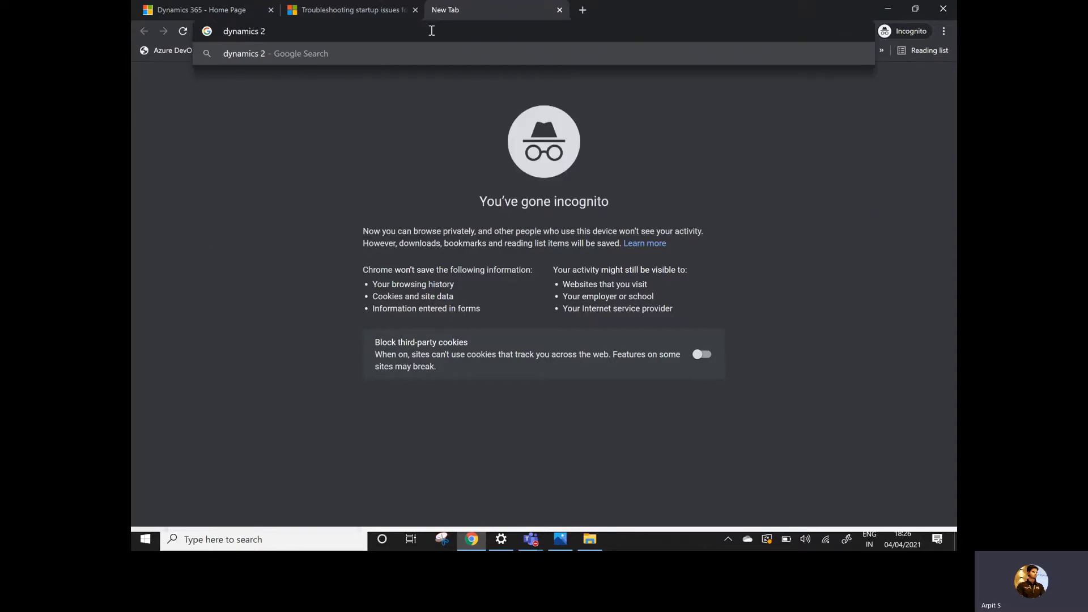
{"action": "key", "text": "BackSpace"}
{"action": "type", "text": "365"}
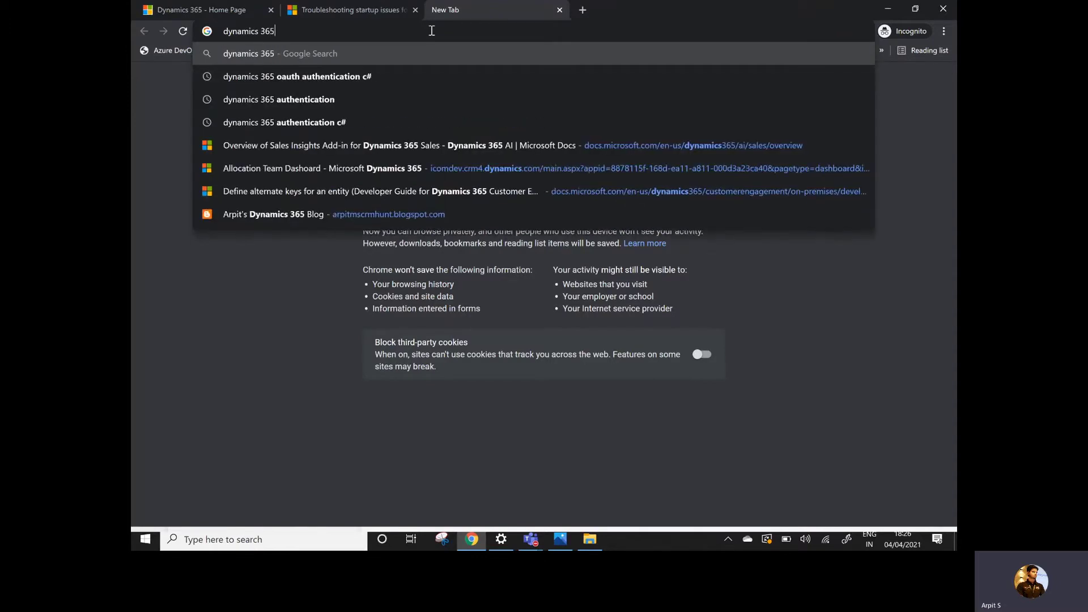
{"action": "type", "text": " trial"}
{"action": "key", "text": "Return"}
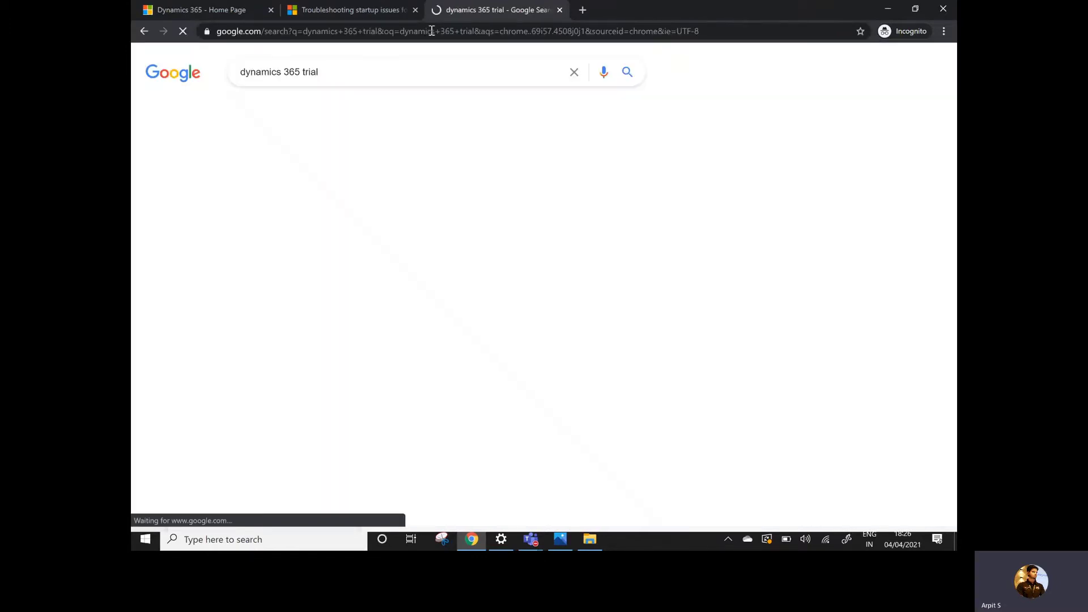
{"action": "left_click", "coordinate": [264, 177]}
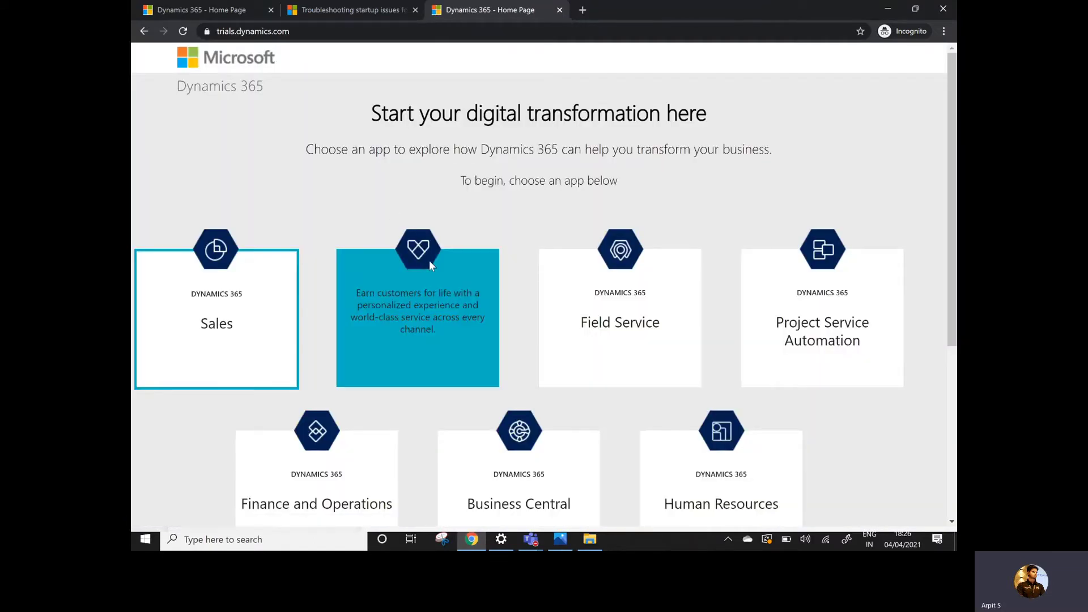
Step: Close the duplicate Dynamics 365 tab and return focus to the trials page
{"action": "middle_click", "coordinate": [472, 12]}
{"action": "left_click", "coordinate": [220, 31]}
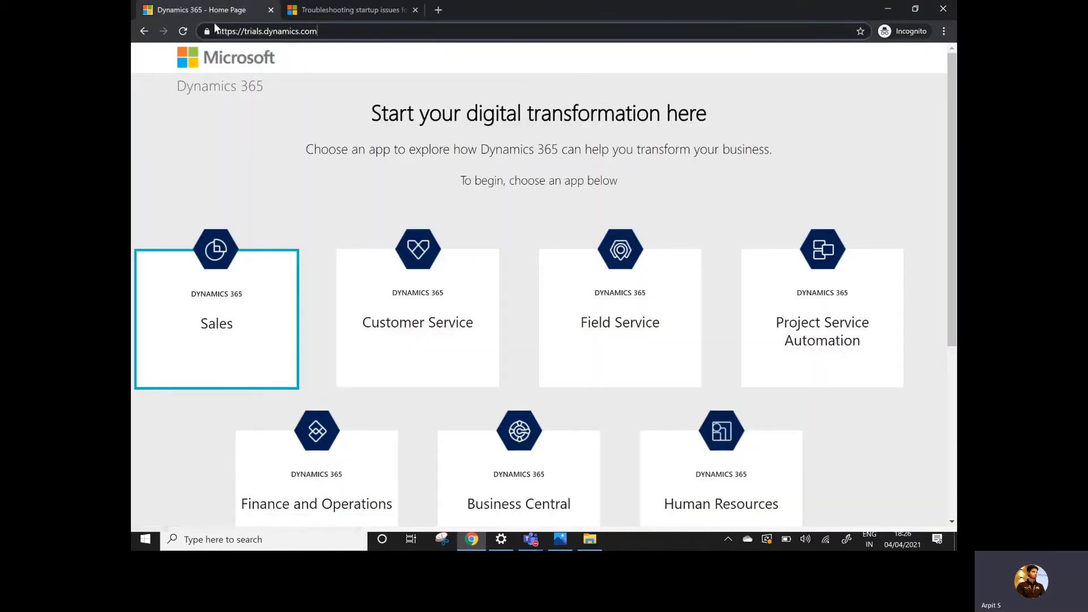
{"action": "left_click_drag", "start_coordinate": [217, 32], "coordinate": [323, 31]}
{"action": "left_click", "coordinate": [348, 36]}
{"action": "left_click", "coordinate": [786, 178]}
Step: Start the Customer Engagement Plan sign-up, continuing without partner sign-in
{"action": "left_click_drag", "start_coordinate": [949, 152], "coordinate": [956, 347]}
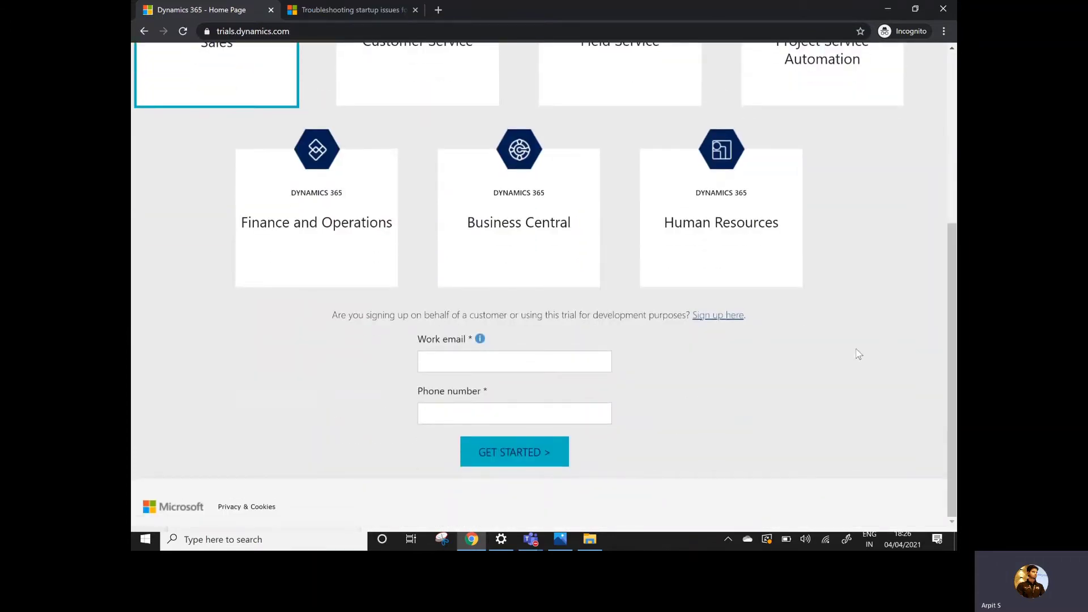
{"action": "left_click", "coordinate": [713, 319]}
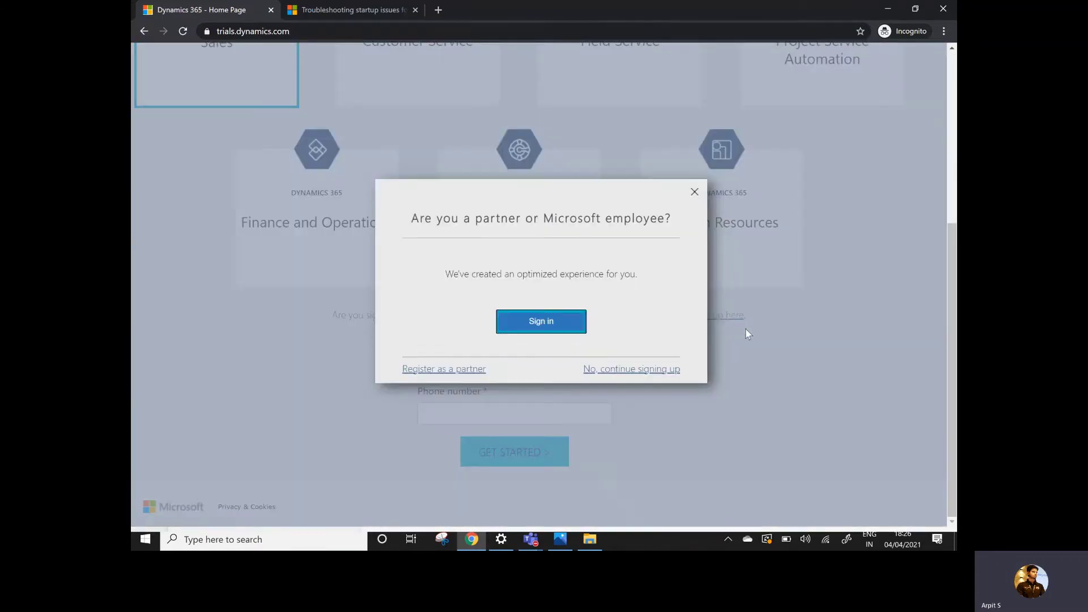
{"action": "left_click", "coordinate": [609, 372]}
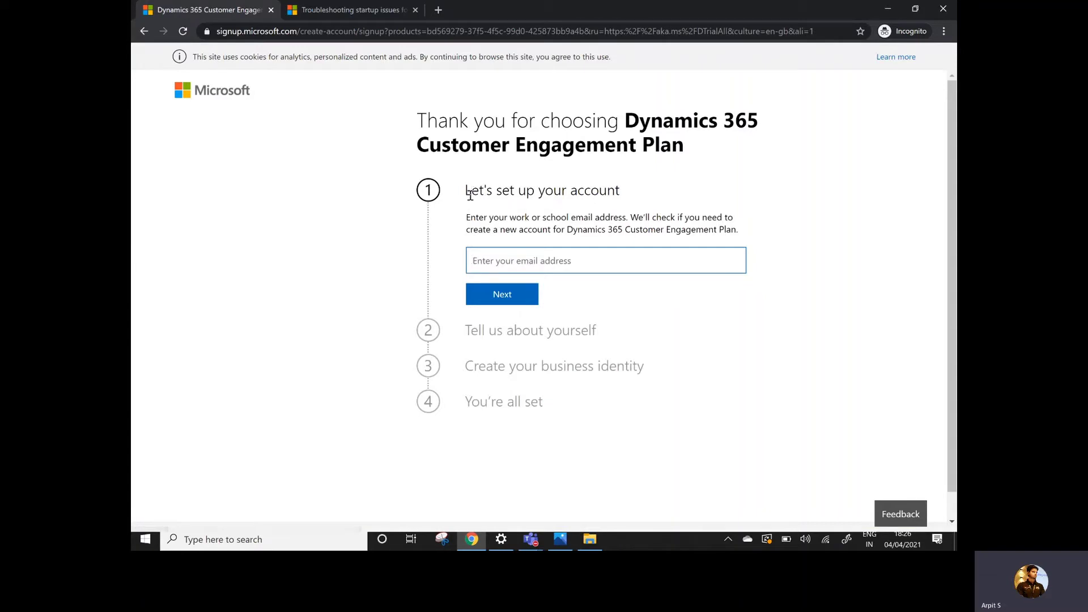
Step: Enter the work email address, submit it, and begin setting up a new account
{"action": "left_click", "coordinate": [490, 263]}
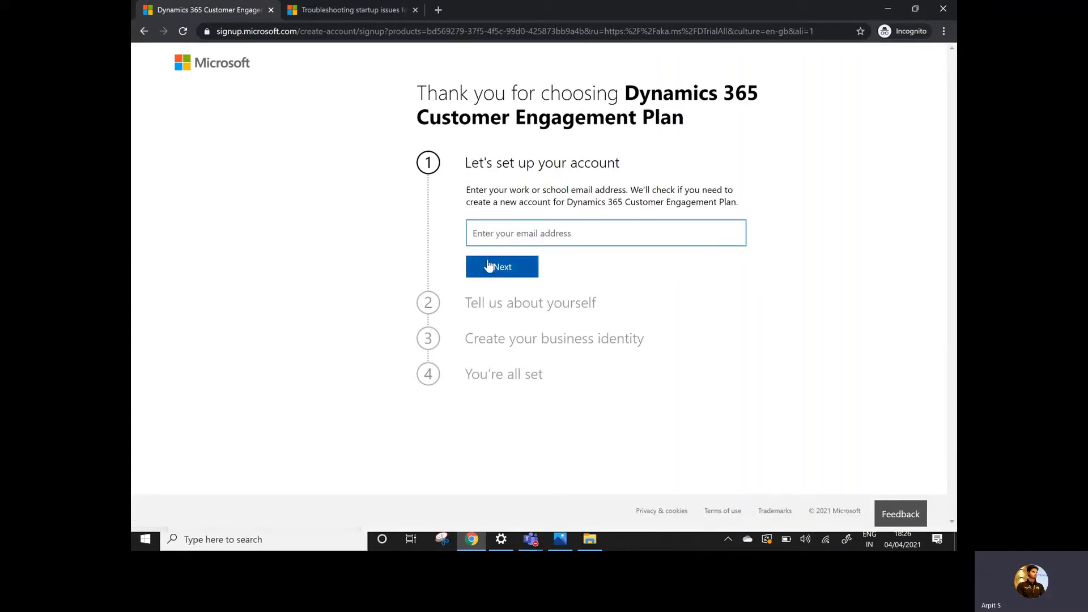
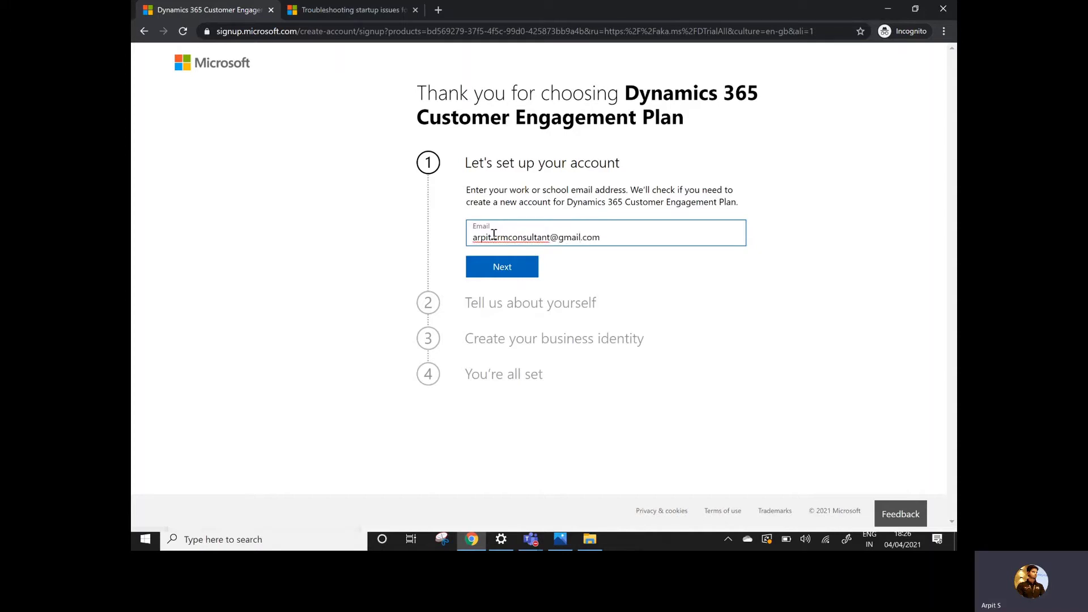
{"action": "left_click", "coordinate": [498, 270]}
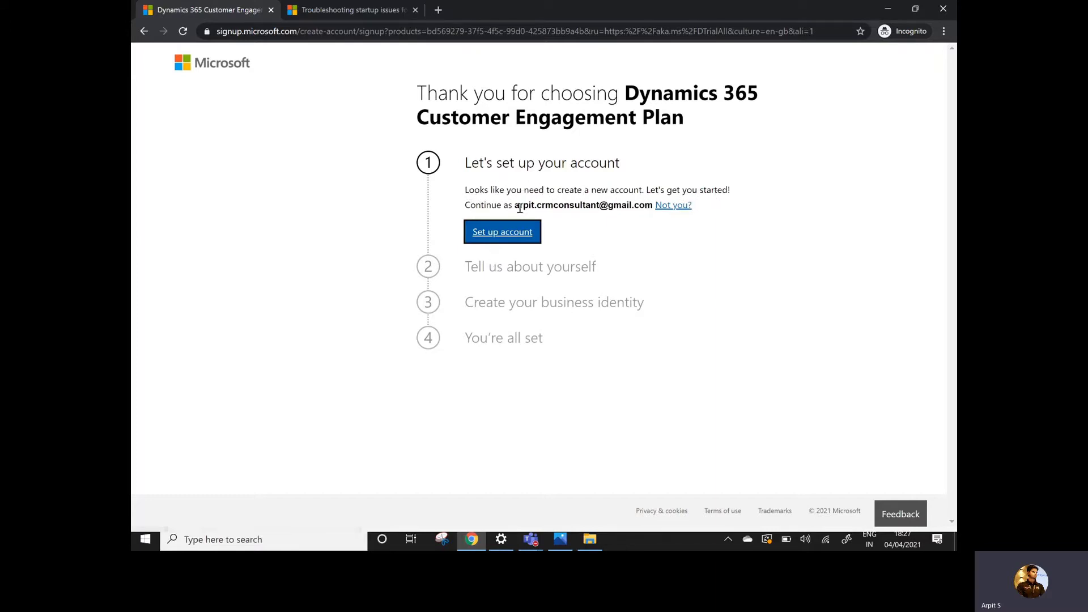
{"action": "left_click", "coordinate": [532, 240]}
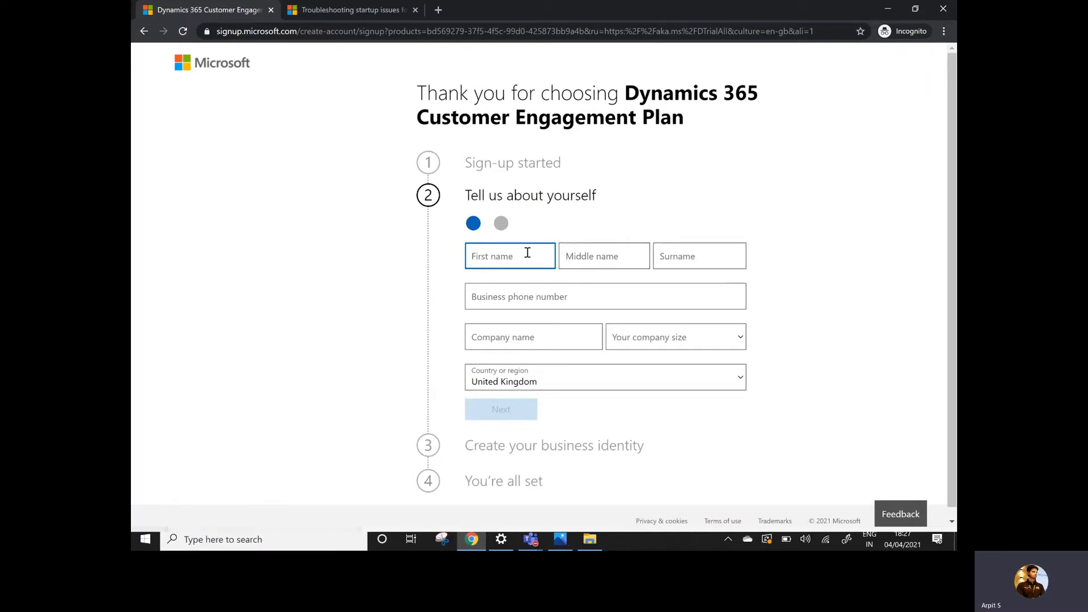
Step: Fill in first name, surname, business phone number and company name Power Guide
{"action": "type", "text": "Arpit"}
{"action": "left_click", "coordinate": [696, 257]}
{"action": "type", "text": "Shrivastava"}
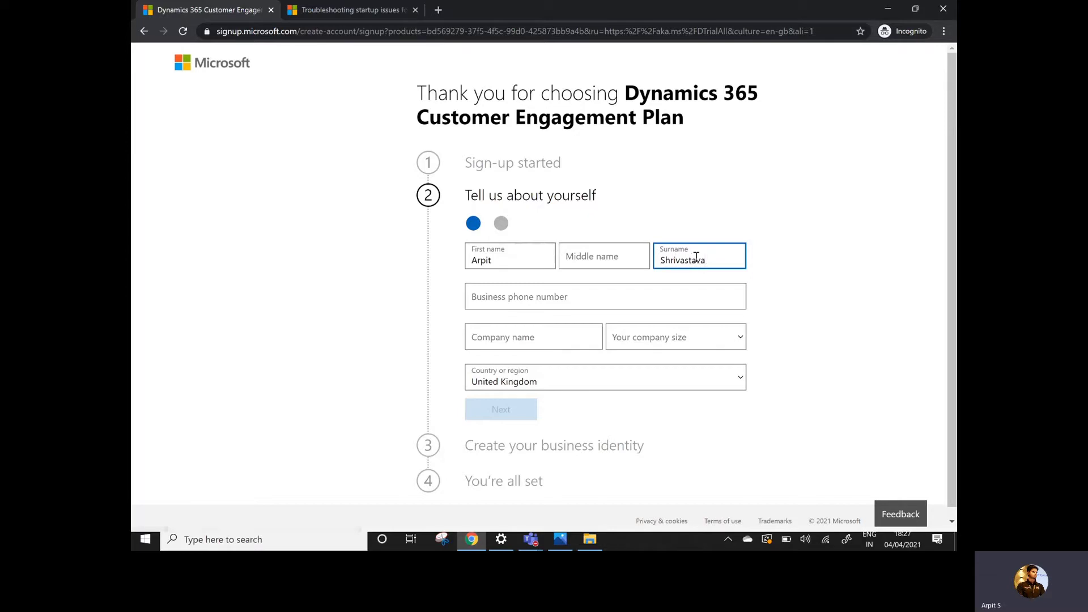
{"action": "left_click", "coordinate": [595, 298]}
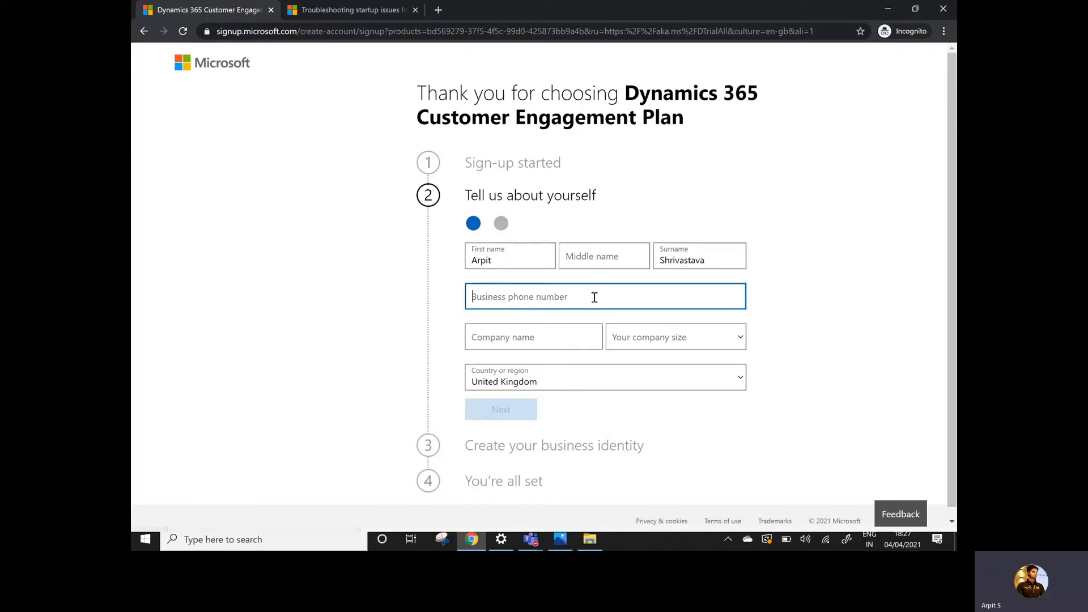
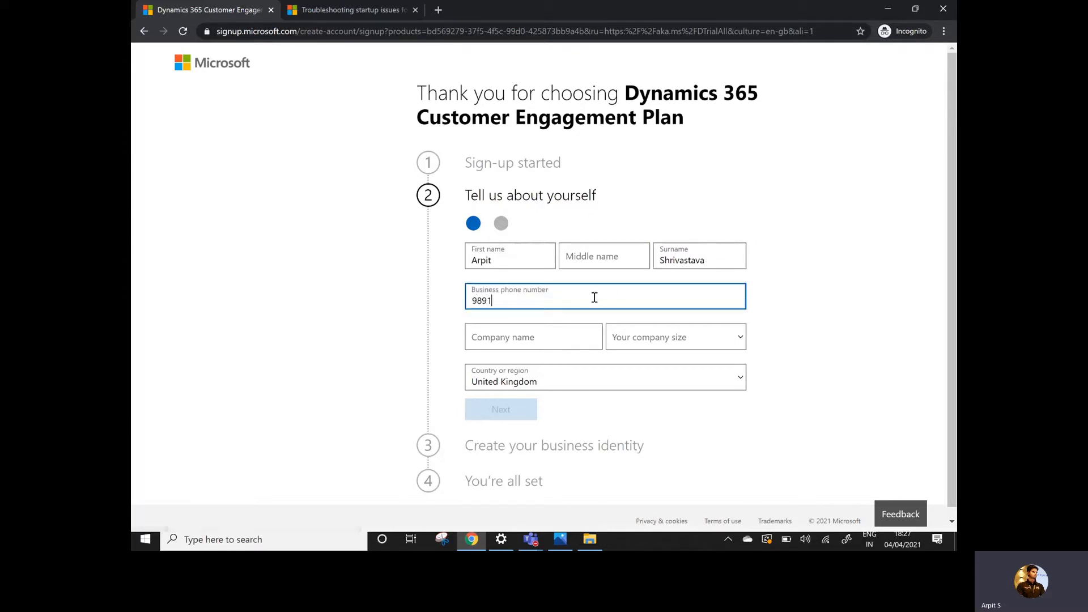
{"action": "left_click", "coordinate": [519, 338]}
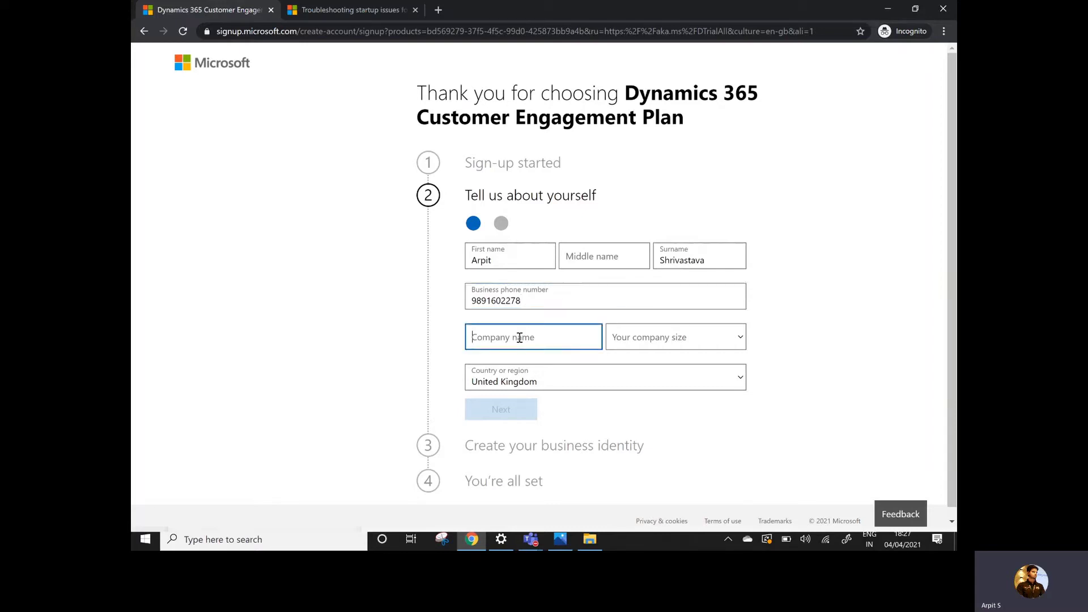
{"action": "type", "text": "Pow"}
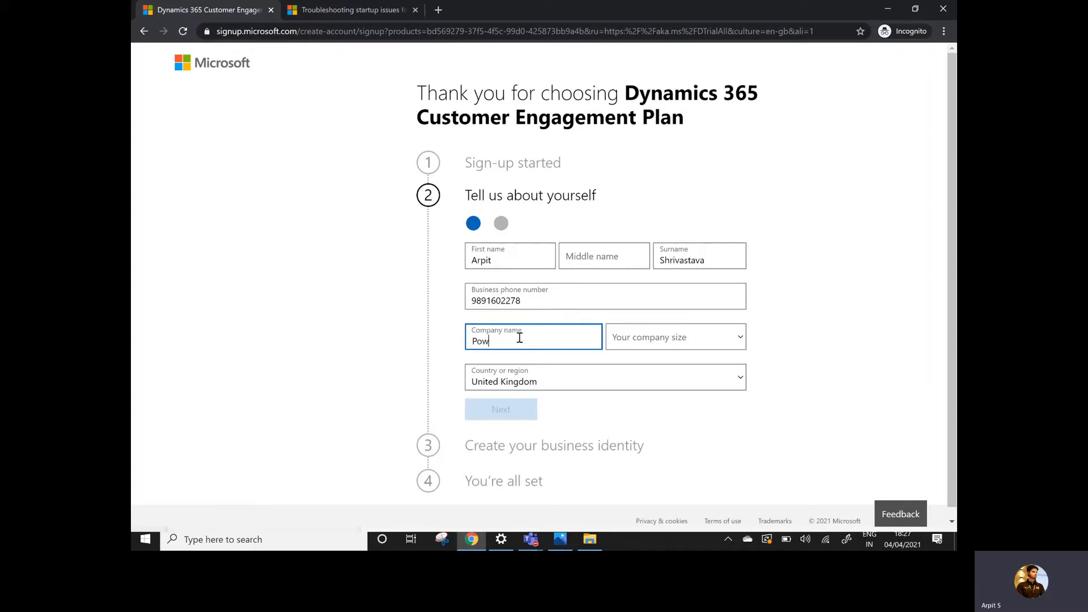
{"action": "type", "text": "er Guide"}
Step: Choose company size 1,000+ people and country India, then submit the details
{"action": "left_click", "coordinate": [641, 343]}
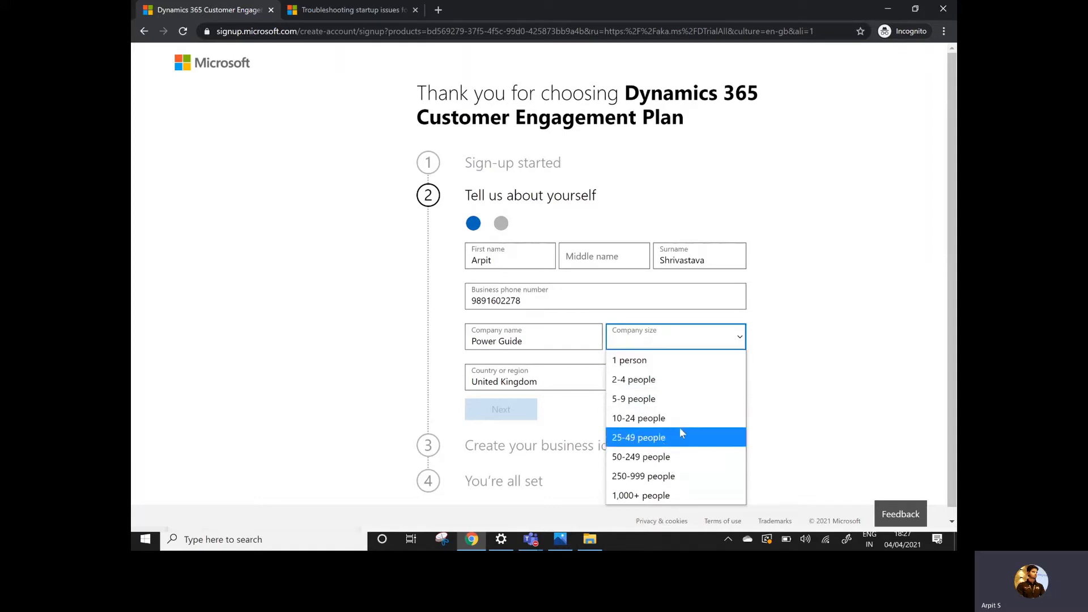
{"action": "left_click", "coordinate": [651, 496]}
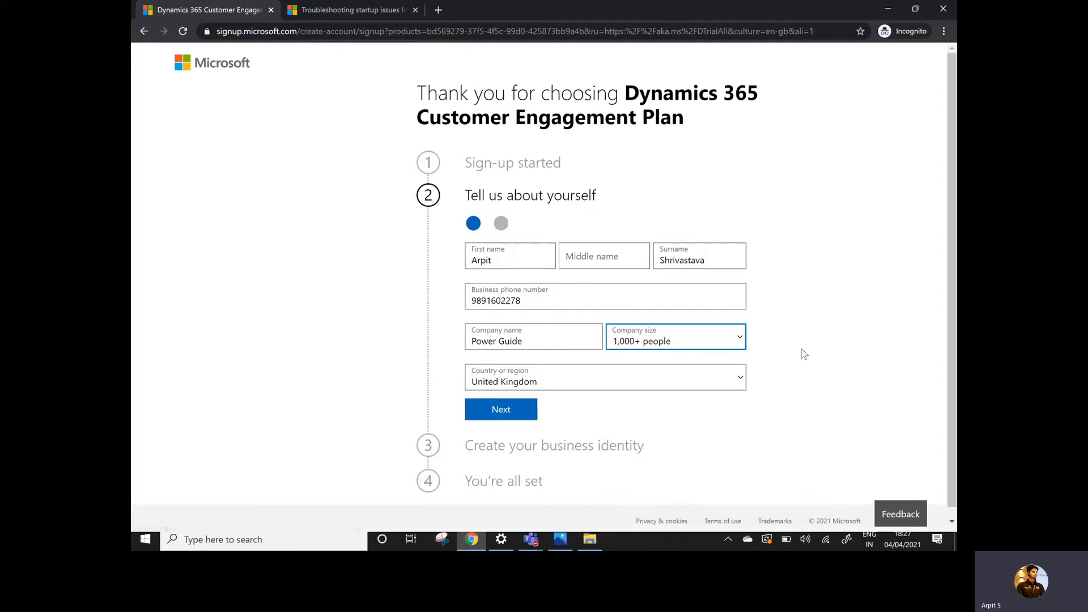
{"action": "left_click", "coordinate": [630, 384]}
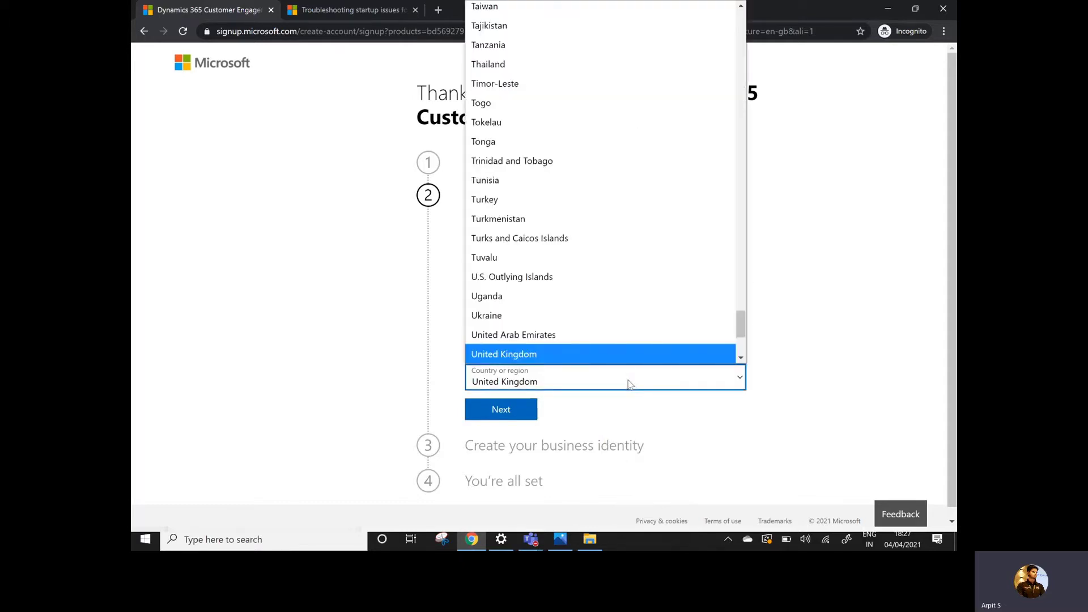
{"action": "key", "text": "i"}
{"action": "key", "text": "i"}
{"action": "key", "text": "i"}
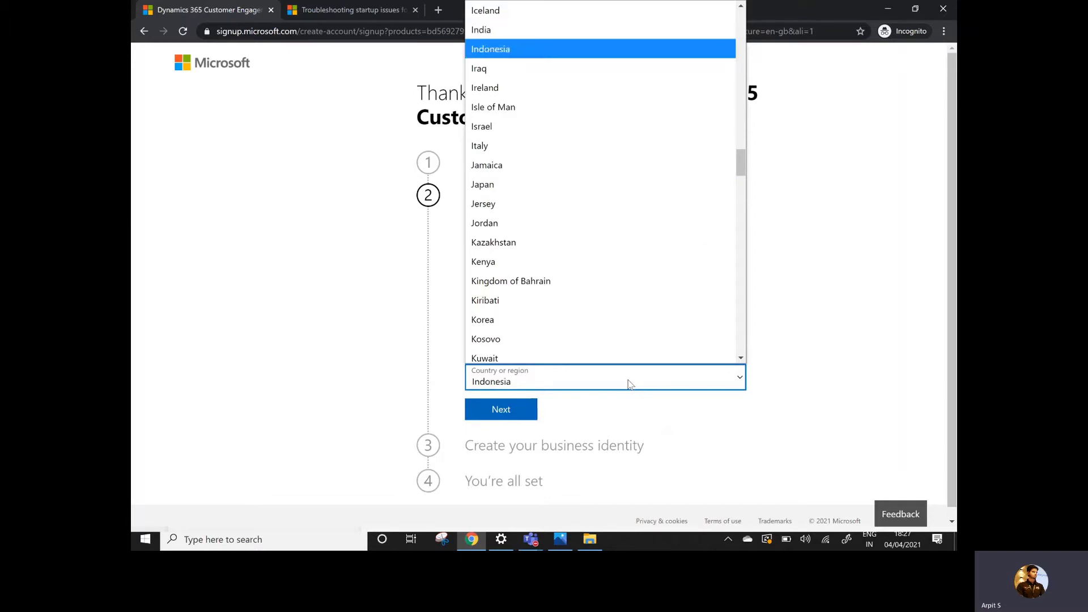
{"action": "key", "text": "Up"}
{"action": "key", "text": "Return"}
{"action": "left_click", "coordinate": [611, 430]}
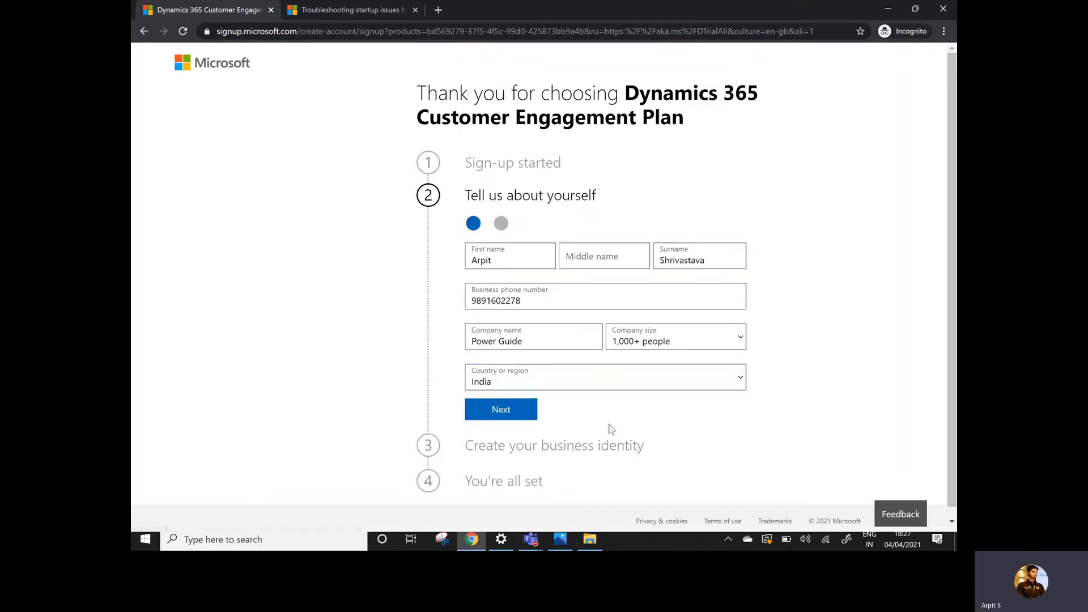
{"action": "left_click", "coordinate": [501, 412]}
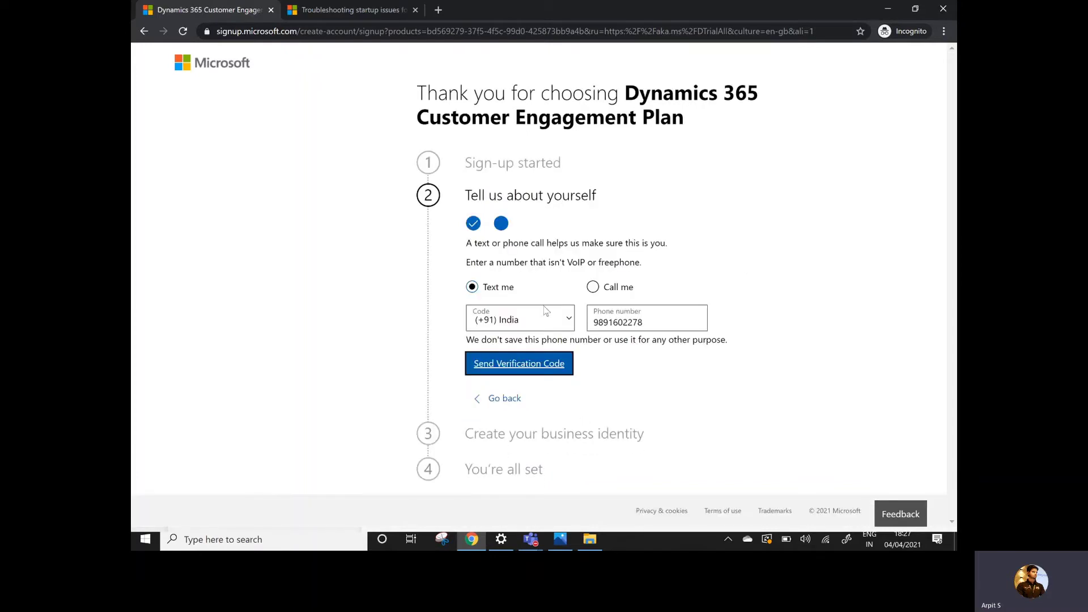
Step: Send a verification text to the phone and verify it with the received code
{"action": "double_click", "coordinate": [620, 323]}
{"action": "left_click", "coordinate": [619, 322]}
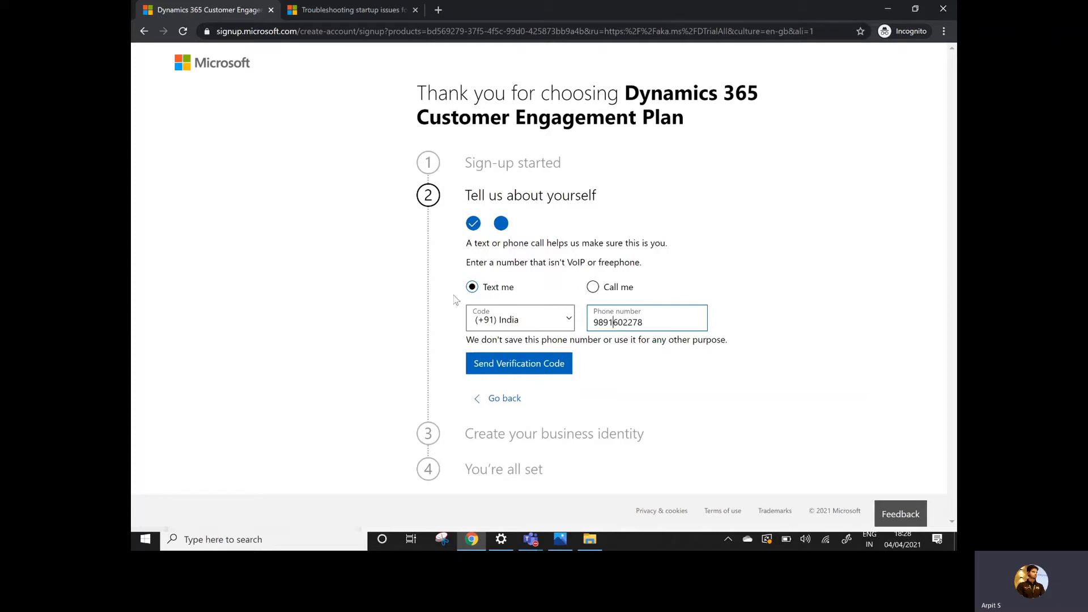
{"action": "left_click", "coordinate": [531, 375]}
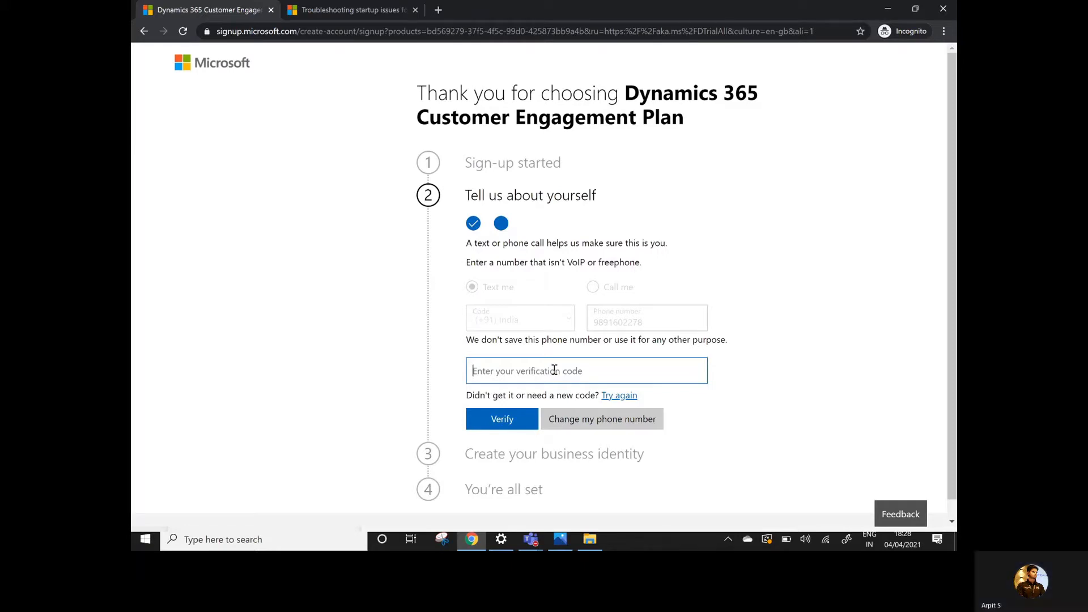
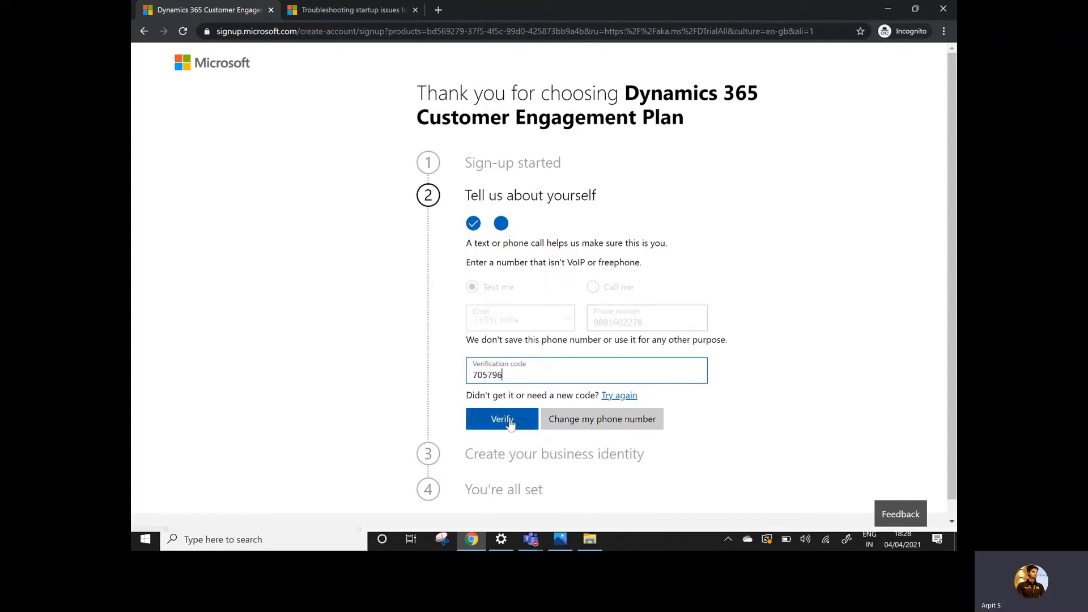
{"action": "left_click", "coordinate": [505, 419]}
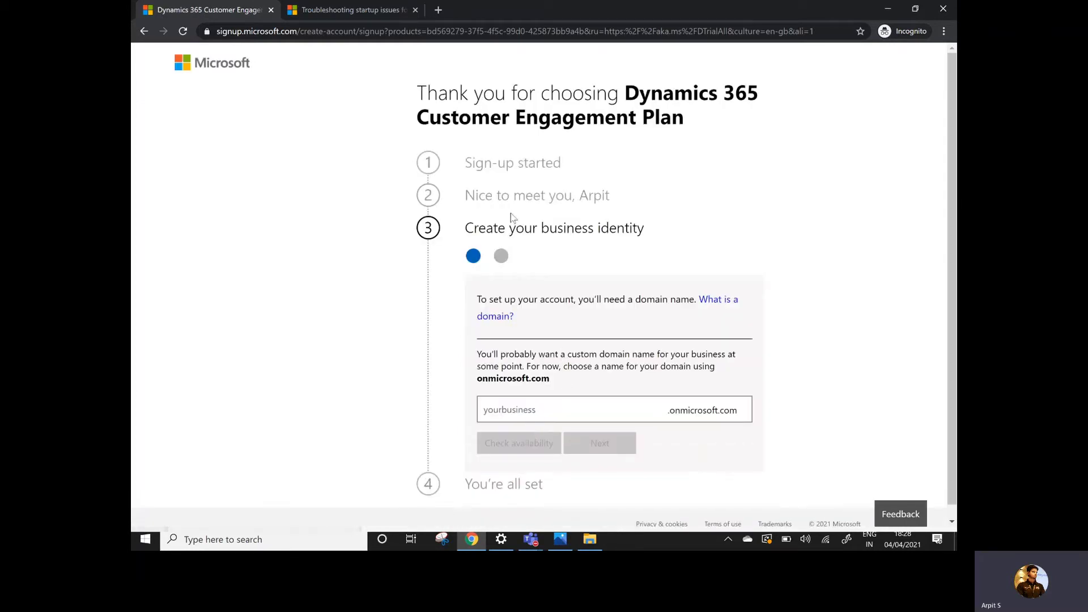
Step: Read through the step headings and scroll down to the domain name box
{"action": "left_click_drag", "start_coordinate": [463, 164], "coordinate": [576, 165]}
{"action": "left_click_drag", "start_coordinate": [496, 200], "coordinate": [558, 199]}
{"action": "left_click", "coordinate": [537, 243]}
{"action": "left_click_drag", "start_coordinate": [475, 229], "coordinate": [615, 225]}
{"action": "left_click", "coordinate": [649, 227]}
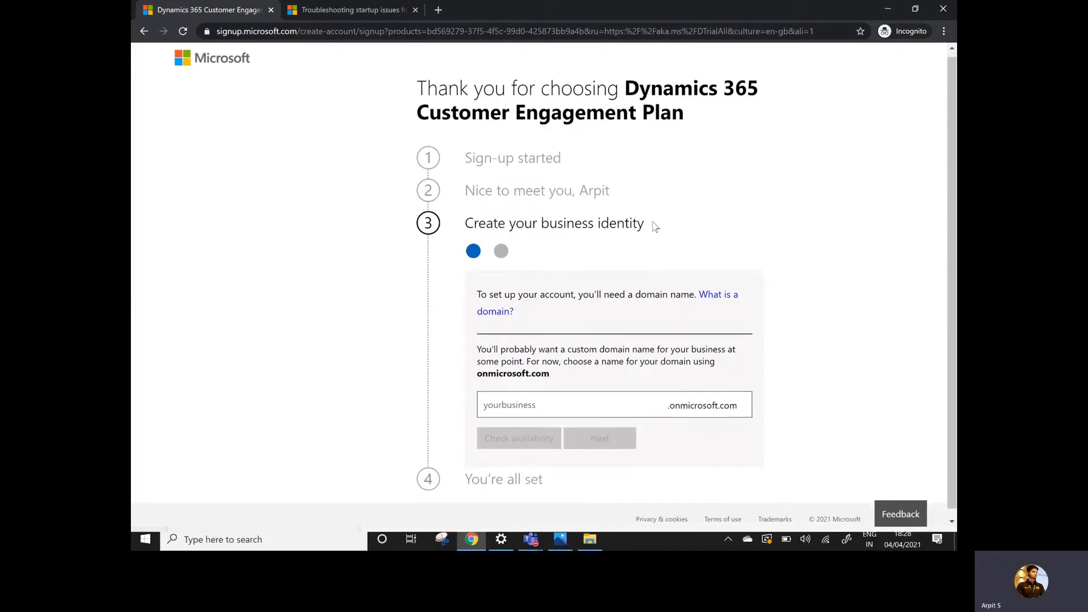
{"action": "scroll", "coordinate": [655, 238], "scroll_direction": "down", "scroll_amount": 1}
Step: Enter a business domain name, check its availability, and shorten it
{"action": "left_click", "coordinate": [564, 395]}
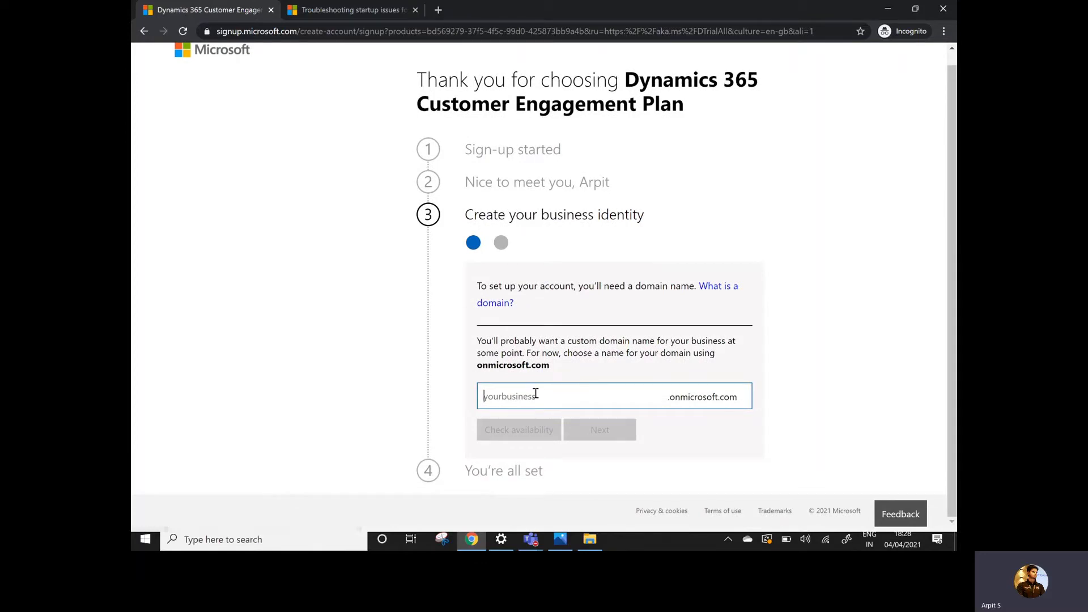
{"action": "type", "text": "arpitdynamics"}
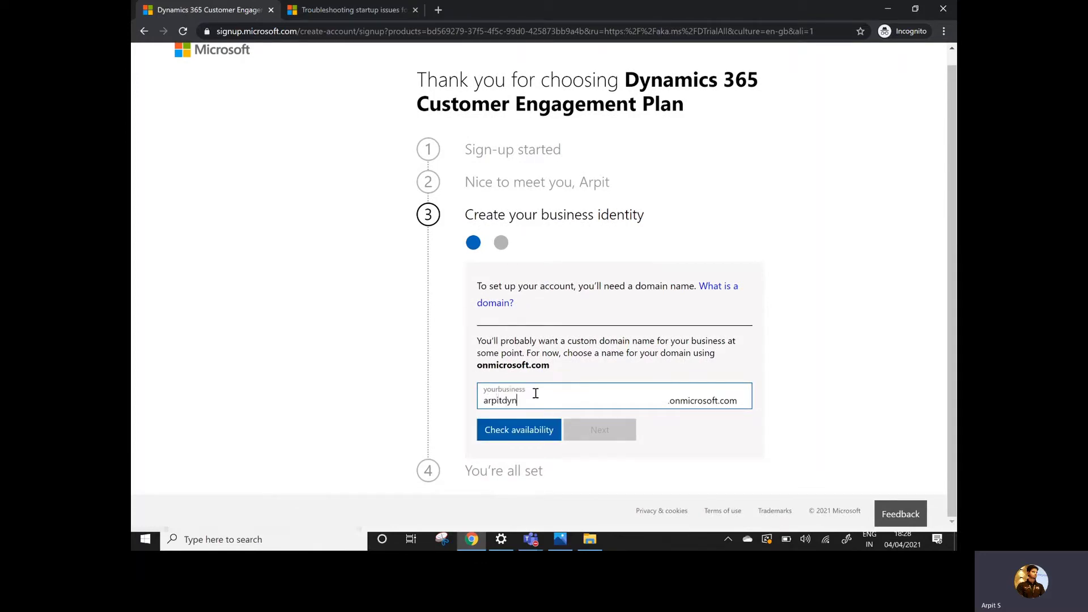
{"action": "left_click", "coordinate": [534, 436]}
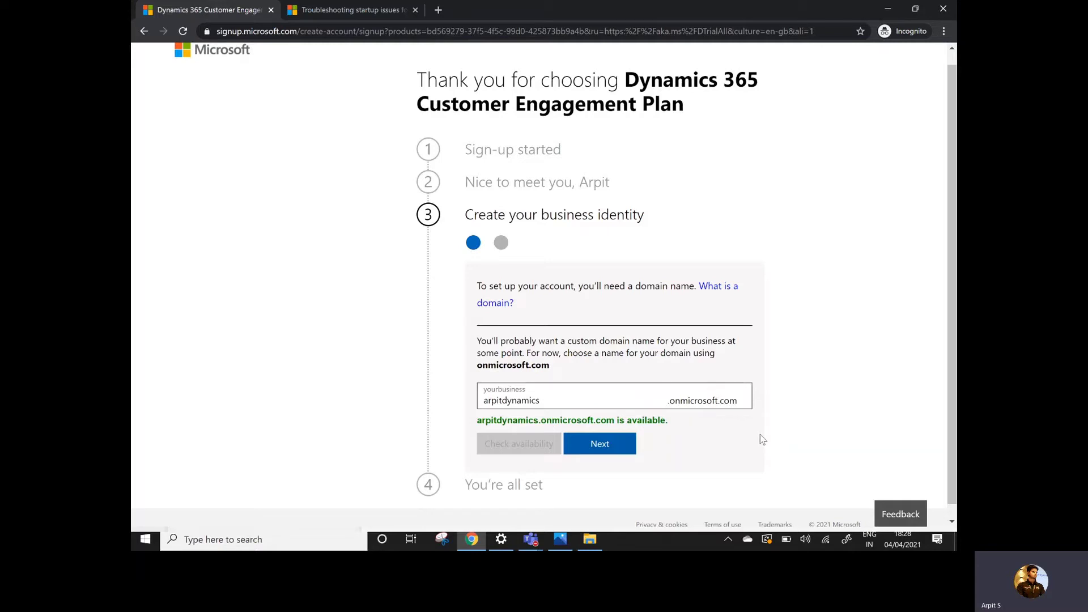
{"action": "left_click", "coordinate": [558, 402]}
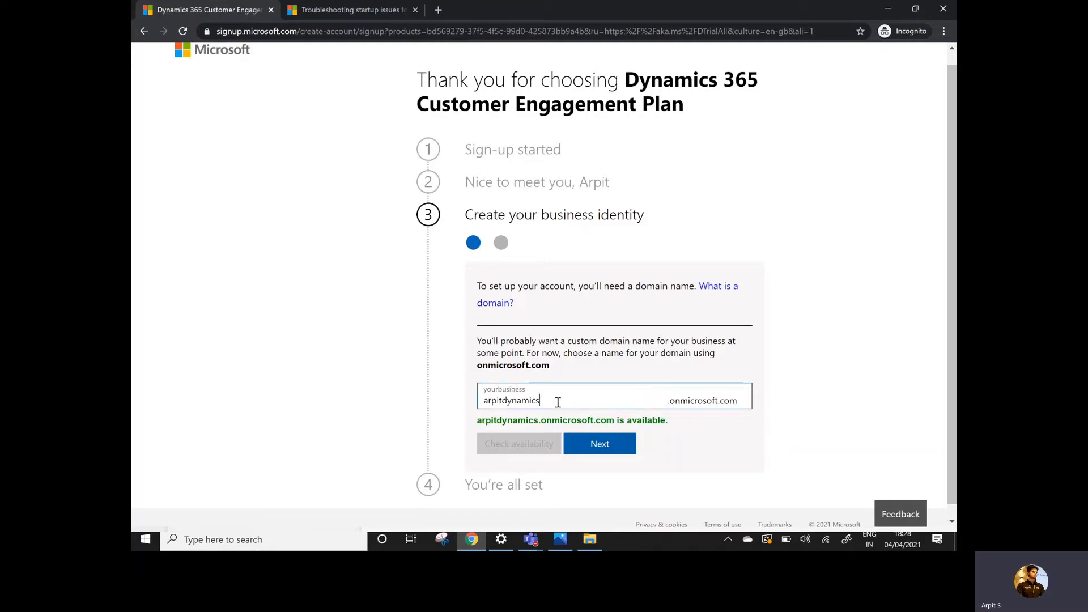
{"action": "key", "text": "BackSpace"}
{"action": "key", "text": "BackSpace"}
{"action": "key", "text": "BackSpace"}
{"action": "key", "text": "BackSpace"}
{"action": "key", "text": "BackSpace"}
{"action": "key", "text": "Return"}
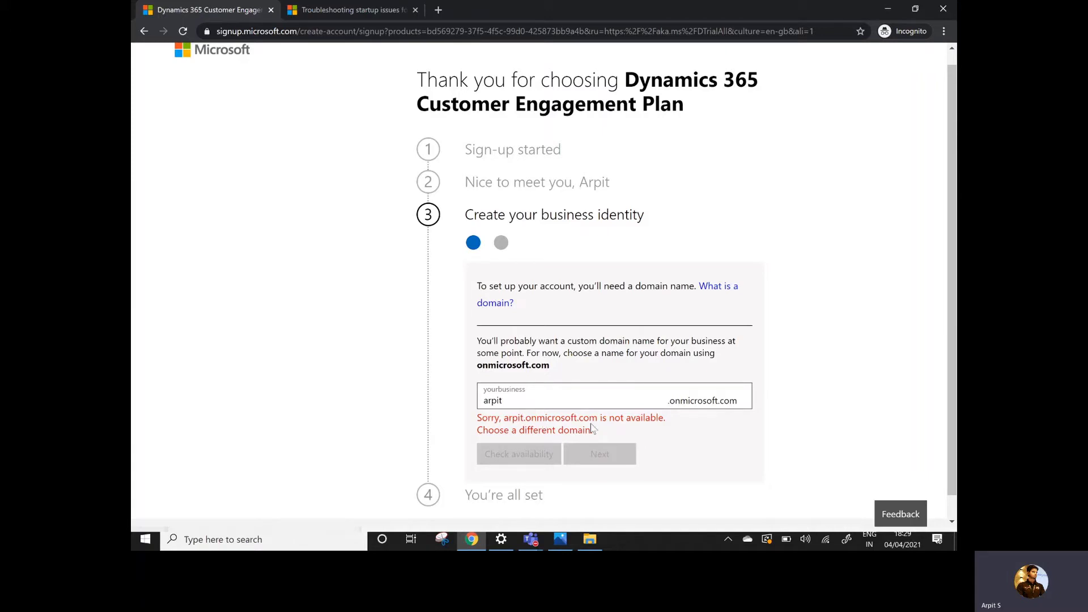
Step: Correct the domain name's spelling and recheck until it is reported available
{"action": "left_click", "coordinate": [524, 403]}
{"action": "type", "text": "d"}
{"action": "type", "text": "mics"}
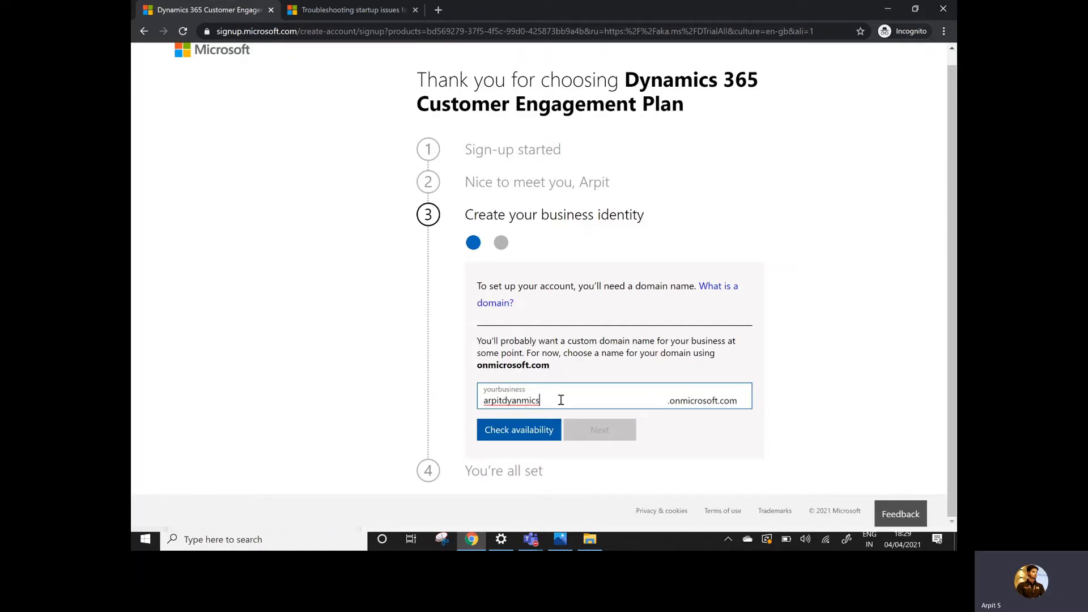
{"action": "key", "text": "BackSpace"}
{"action": "key", "text": "BackSpace"}
{"action": "key", "text": "BackSpace"}
{"action": "key", "text": "BackSpace"}
{"action": "type", "text": "amics"}
{"action": "key", "text": "Left"}
{"action": "key", "text": "Left"}
{"action": "key", "text": "Left"}
{"action": "key", "text": "Left"}
{"action": "key", "text": "Left"}
{"action": "key", "text": "Left"}
{"action": "key", "text": "BackSpace"}
{"action": "left_click", "coordinate": [814, 406]}
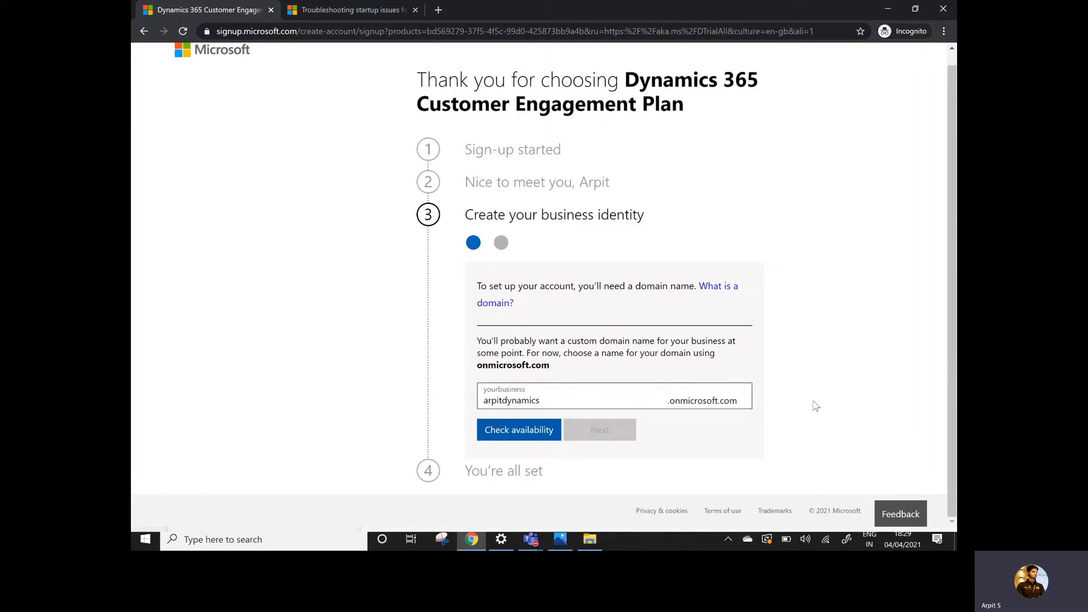
{"action": "left_click", "coordinate": [536, 436]}
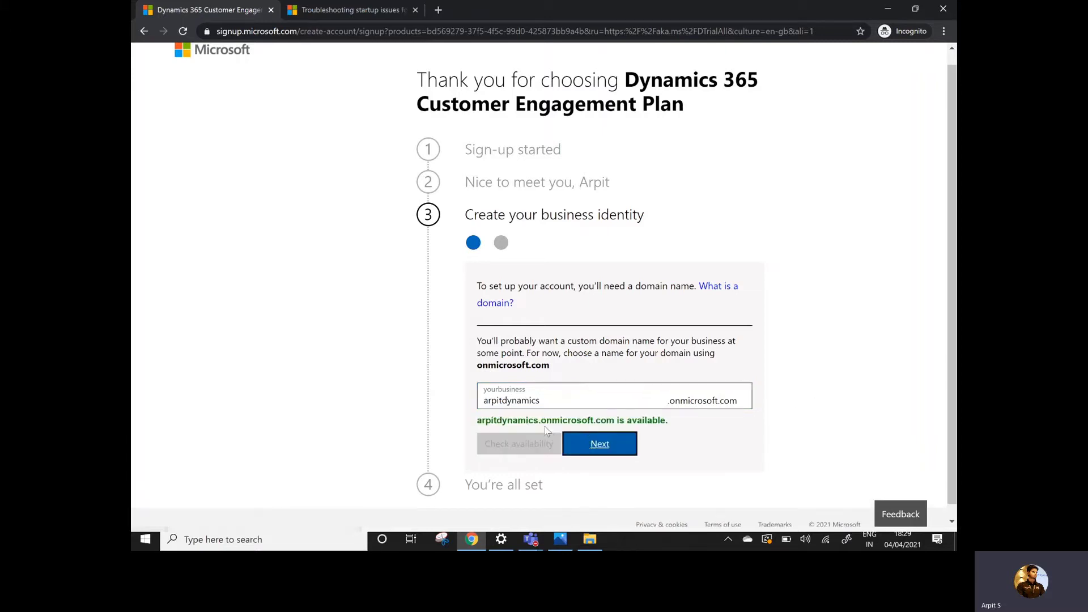
{"action": "double_click", "coordinate": [552, 422]}
{"action": "left_click", "coordinate": [552, 423]}
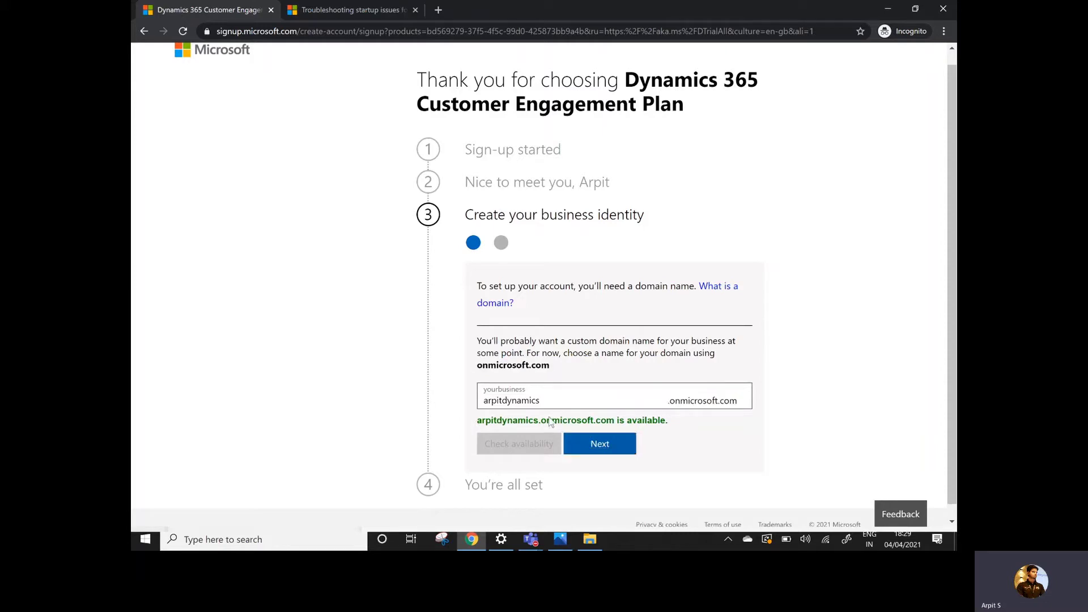
Step: Enter a user ID and the account password, confirming the password
{"action": "left_click", "coordinate": [604, 449]}
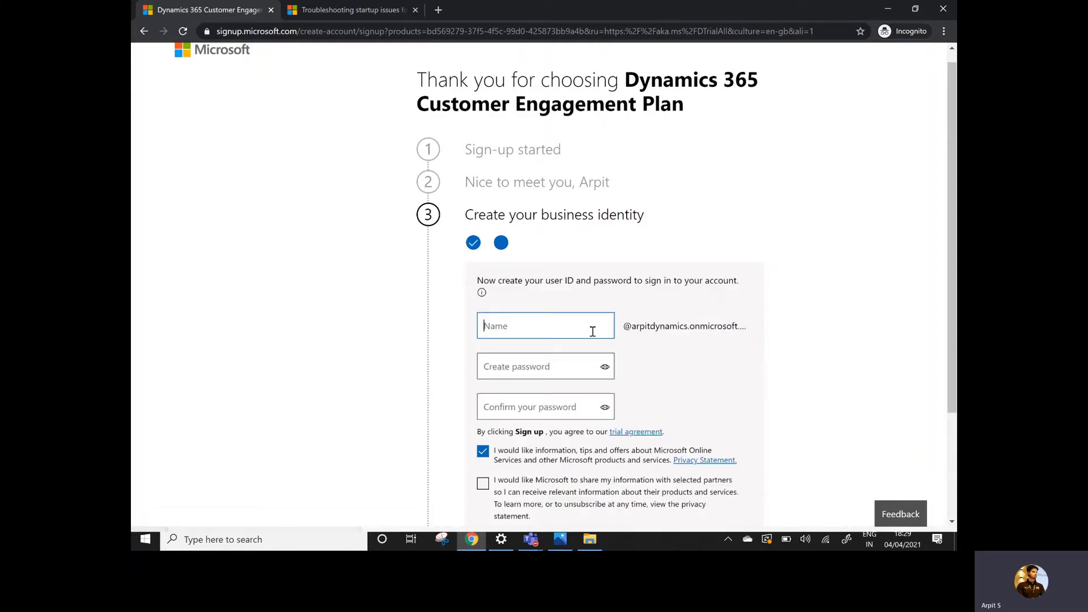
{"action": "type", "text": "arpit"}
{"action": "left_click", "coordinate": [544, 372]}
{"action": "type", "text": "*********"}
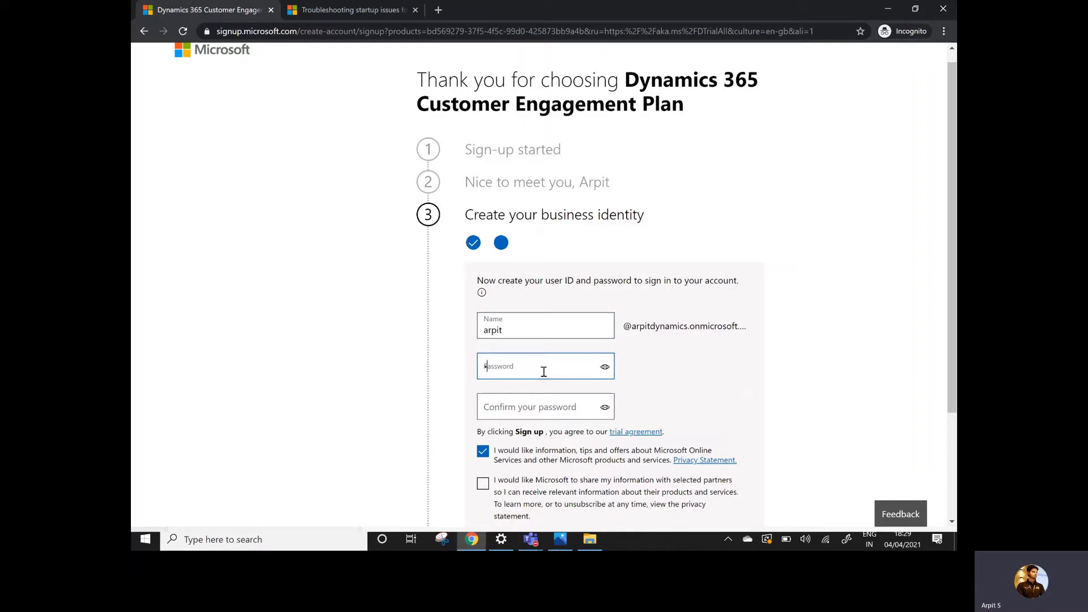
{"action": "type", "text": "****"}
{"action": "left_click", "coordinate": [537, 415]}
{"action": "type", "text": "********"}
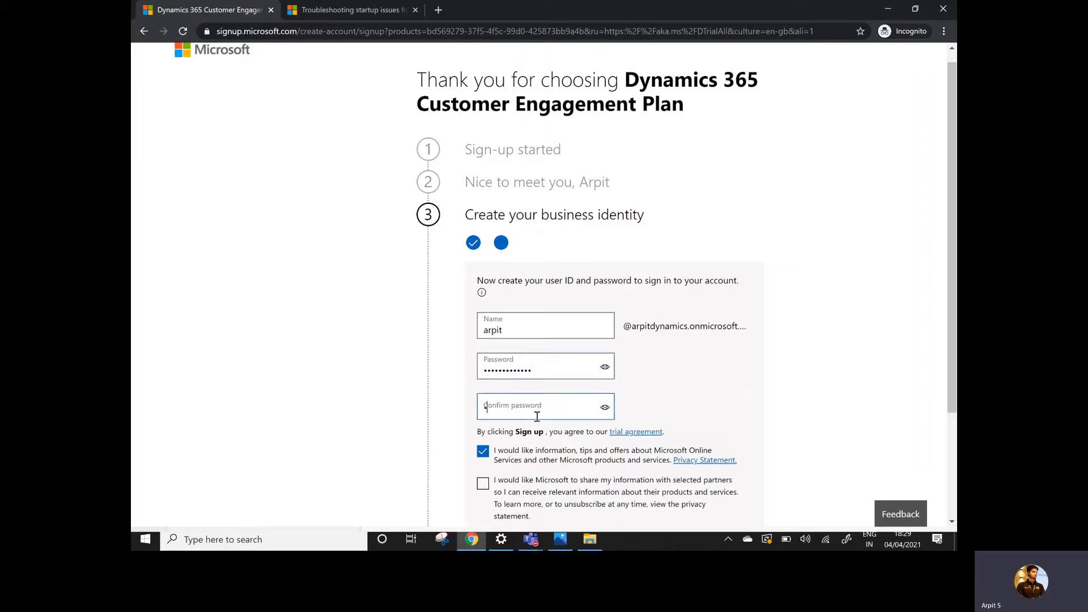
{"action": "type", "text": "*****"}
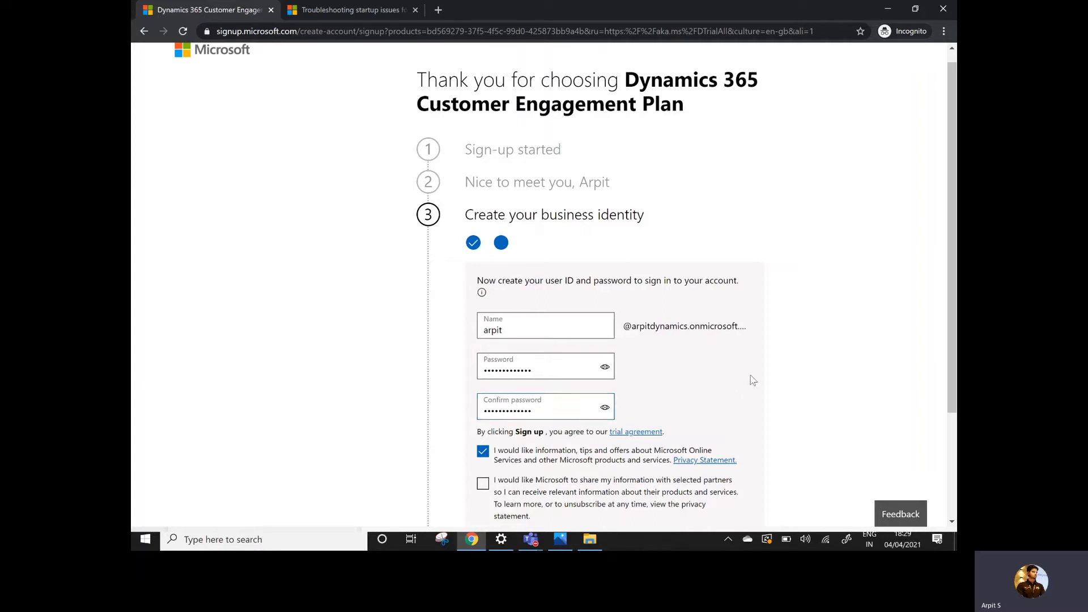
Step: Untick the consent to receive Microsoft marketing offers
{"action": "scroll", "coordinate": [748, 372], "scroll_direction": "down", "scroll_amount": 2}
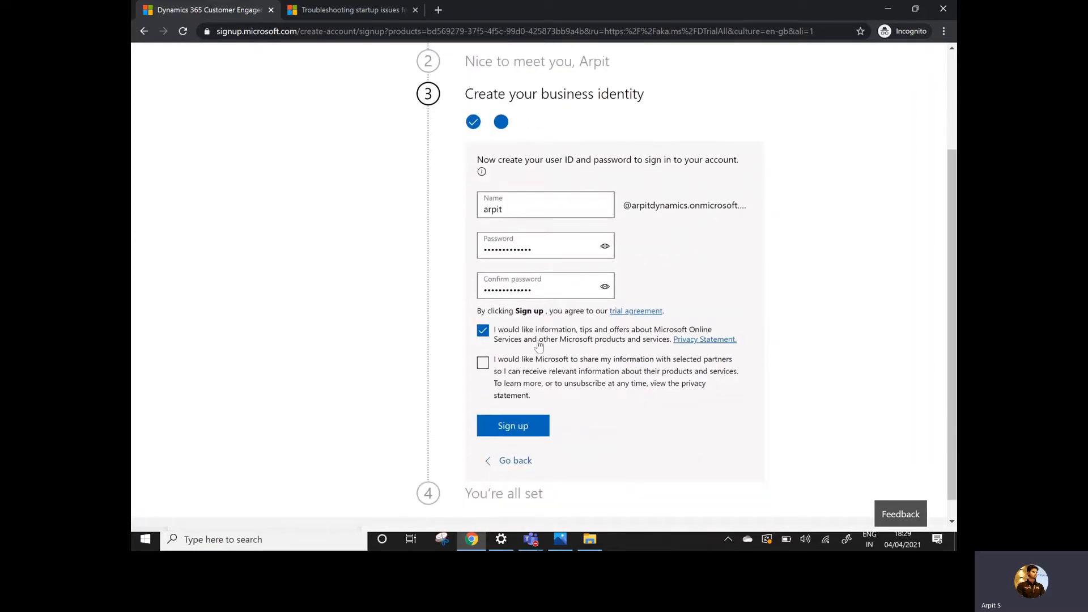
{"action": "left_click", "coordinate": [484, 331]}
{"action": "scroll", "coordinate": [572, 344], "scroll_direction": "up", "scroll_amount": 1}
{"action": "scroll", "coordinate": [573, 344], "scroll_direction": "up", "scroll_amount": 1}
{"action": "scroll", "coordinate": [571, 341], "scroll_direction": "down", "scroll_amount": 1}
Step: Submit the sign-up to create the Customer Engagement Plan trial account
{"action": "left_click", "coordinate": [525, 435]}
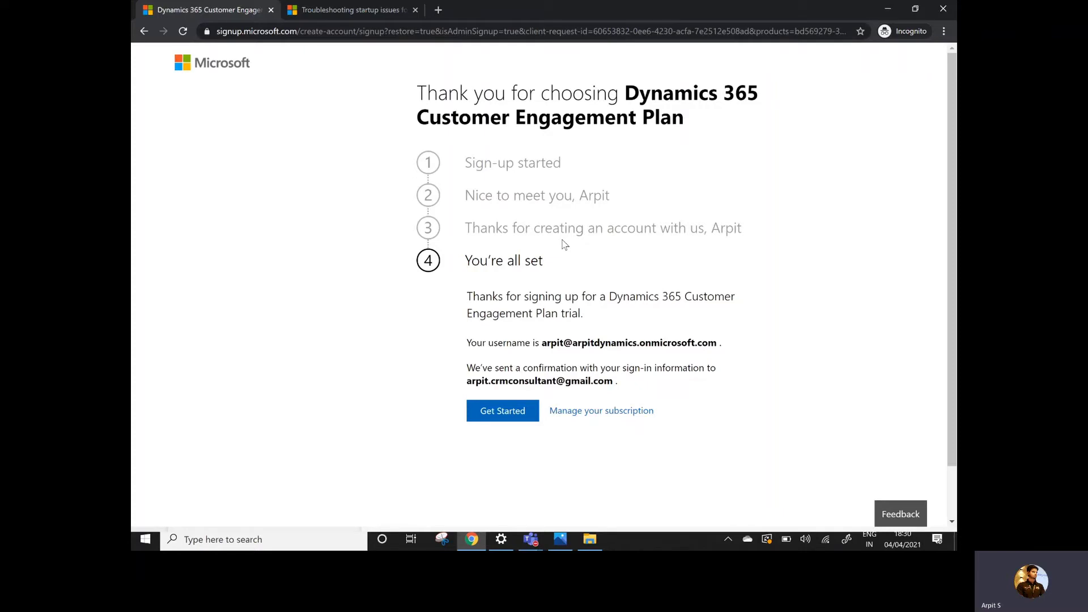
{"action": "left_click_drag", "start_coordinate": [468, 265], "coordinate": [554, 270]}
{"action": "left_click", "coordinate": [479, 299]}
{"action": "left_click_drag", "start_coordinate": [469, 292], "coordinate": [730, 297]}
{"action": "left_click_drag", "start_coordinate": [473, 314], "coordinate": [595, 327]}
{"action": "left_click", "coordinate": [593, 326]}
{"action": "left_click_drag", "start_coordinate": [542, 343], "coordinate": [718, 344]}
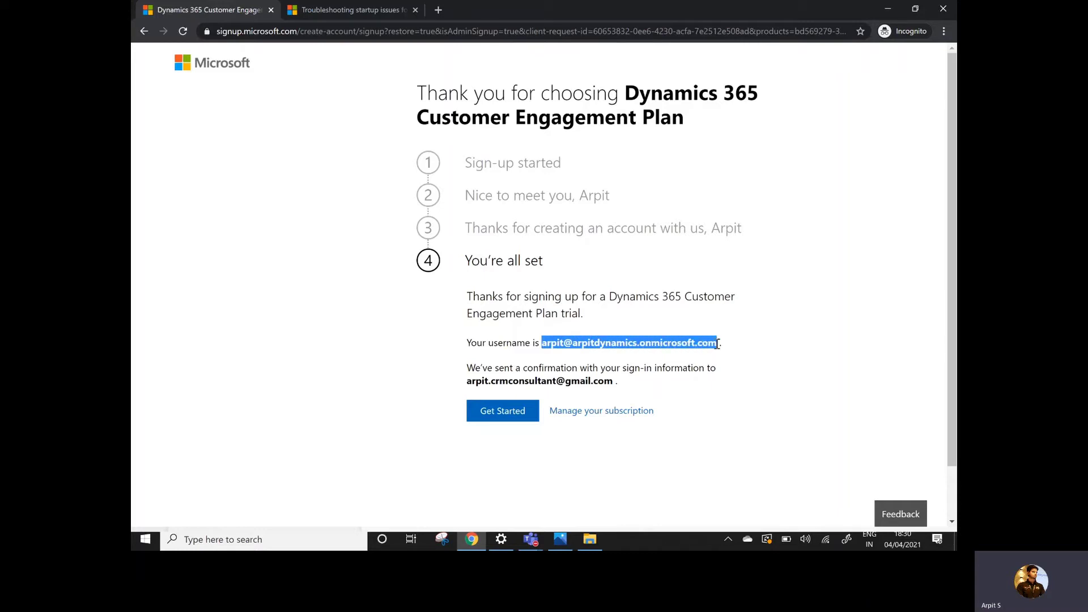
{"action": "left_click", "coordinate": [526, 370]}
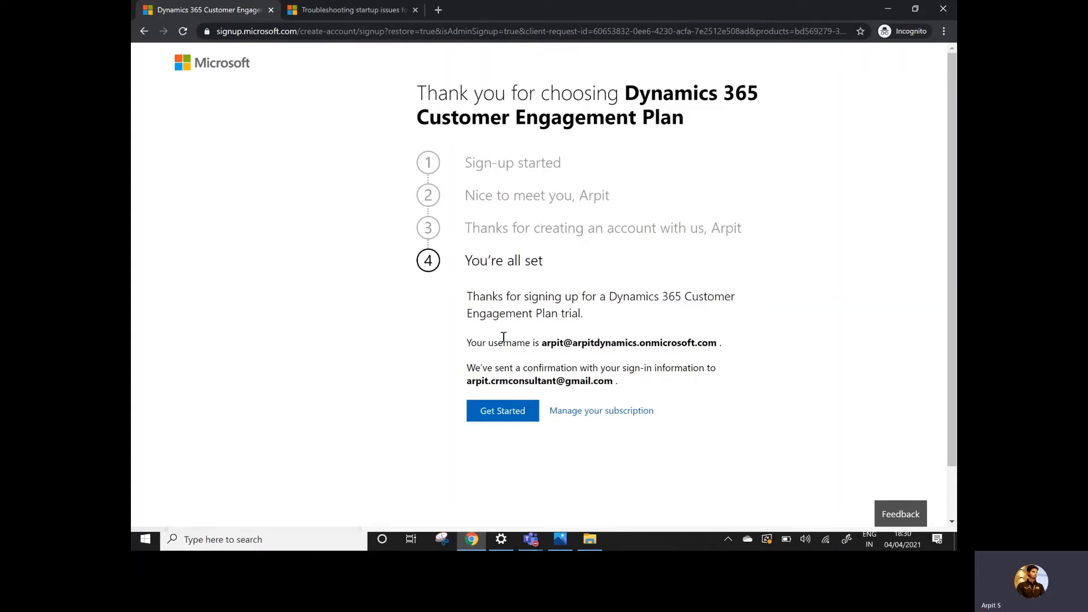
{"action": "left_click_drag", "start_coordinate": [464, 383], "coordinate": [614, 380]}
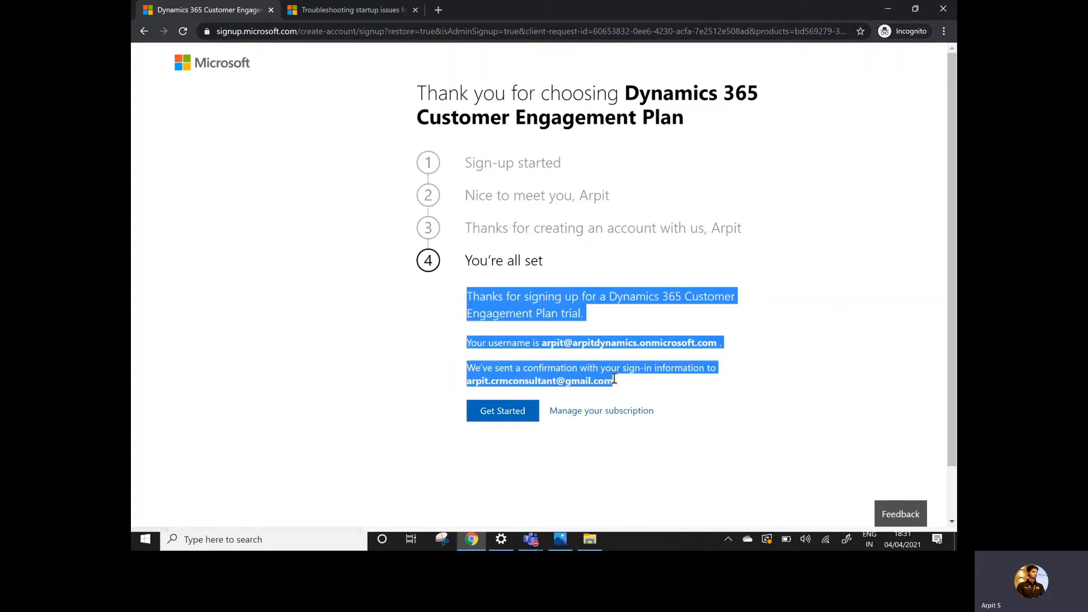
{"action": "left_click", "coordinate": [636, 385]}
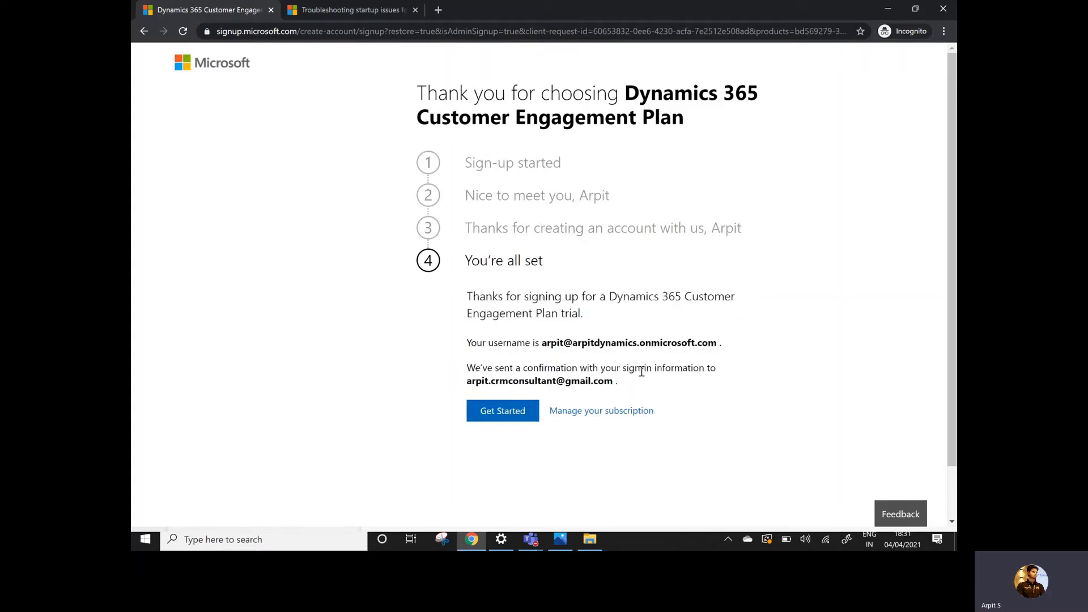
{"action": "left_click_drag", "start_coordinate": [543, 344], "coordinate": [711, 344]}
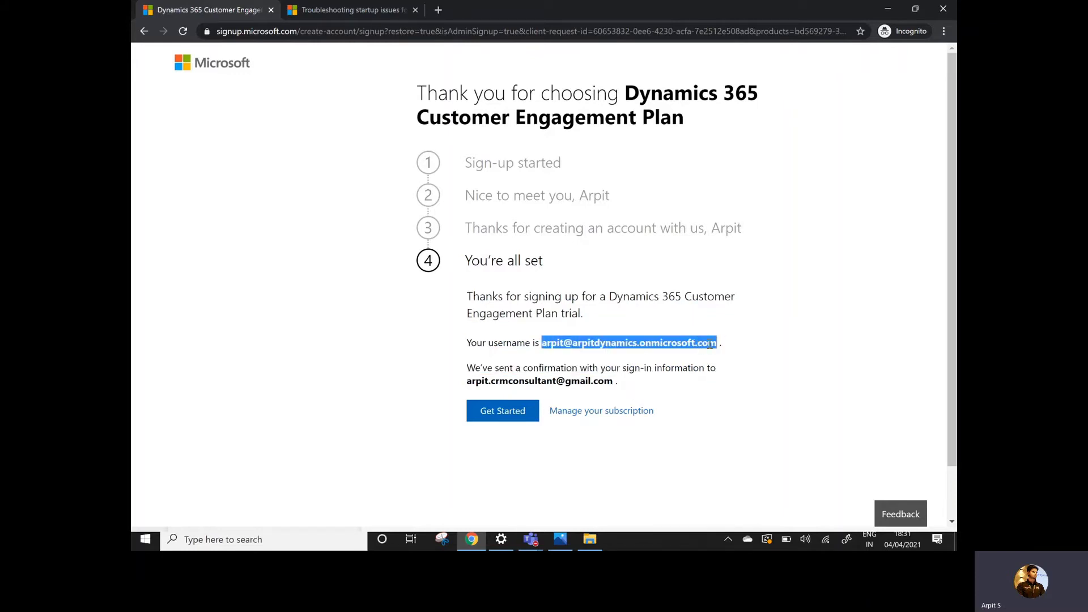
{"action": "left_click", "coordinate": [673, 340]}
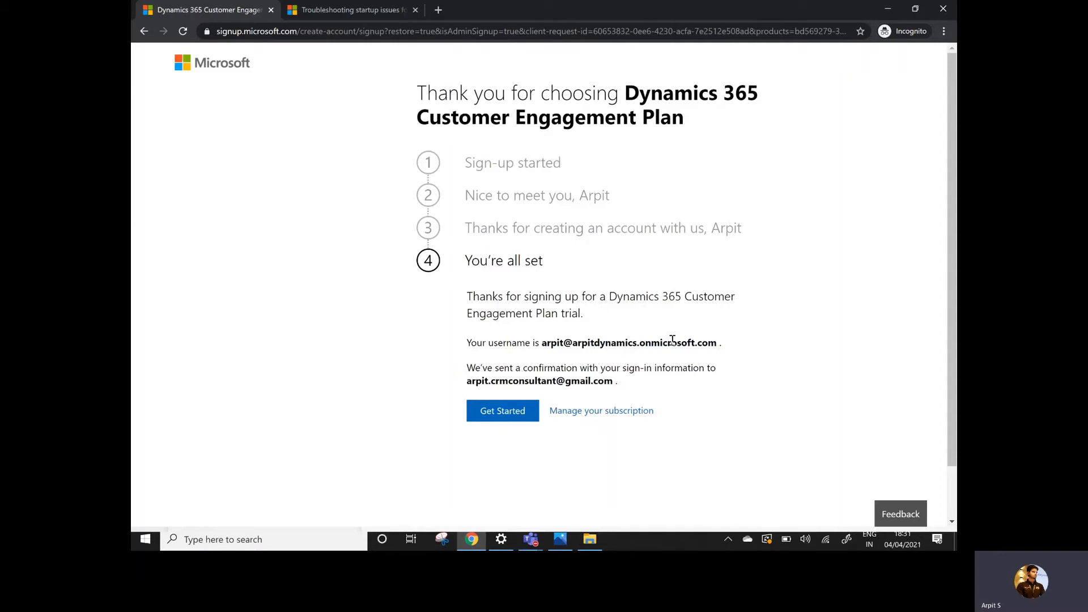
Step: Launch the trial into Power Platform admin center's New environment panel and select its Name box
{"action": "left_click", "coordinate": [500, 418]}
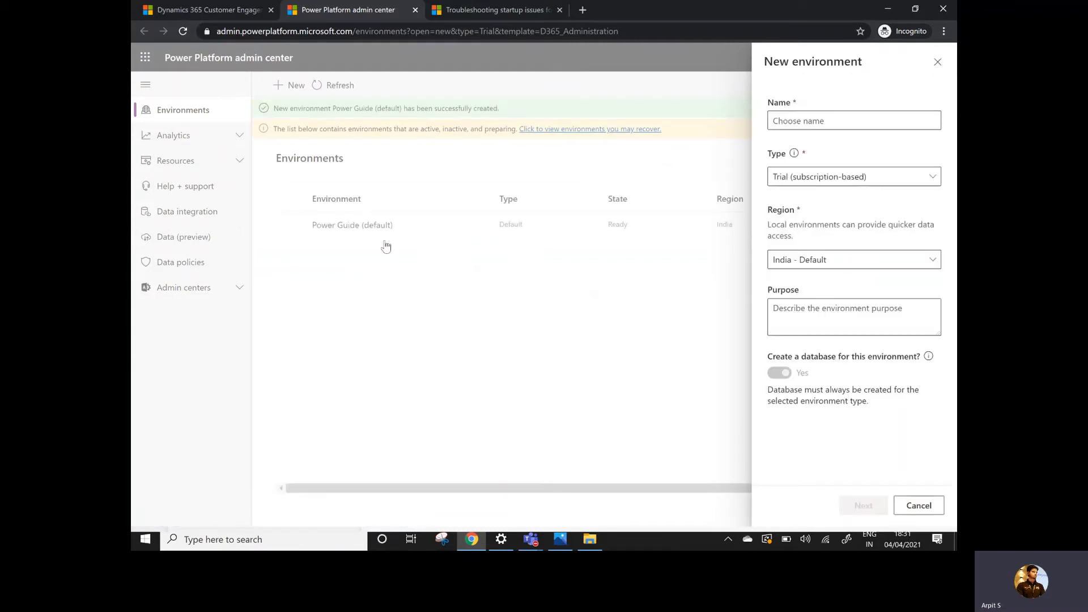
{"action": "left_click_drag", "start_coordinate": [217, 31], "coordinate": [350, 35]}
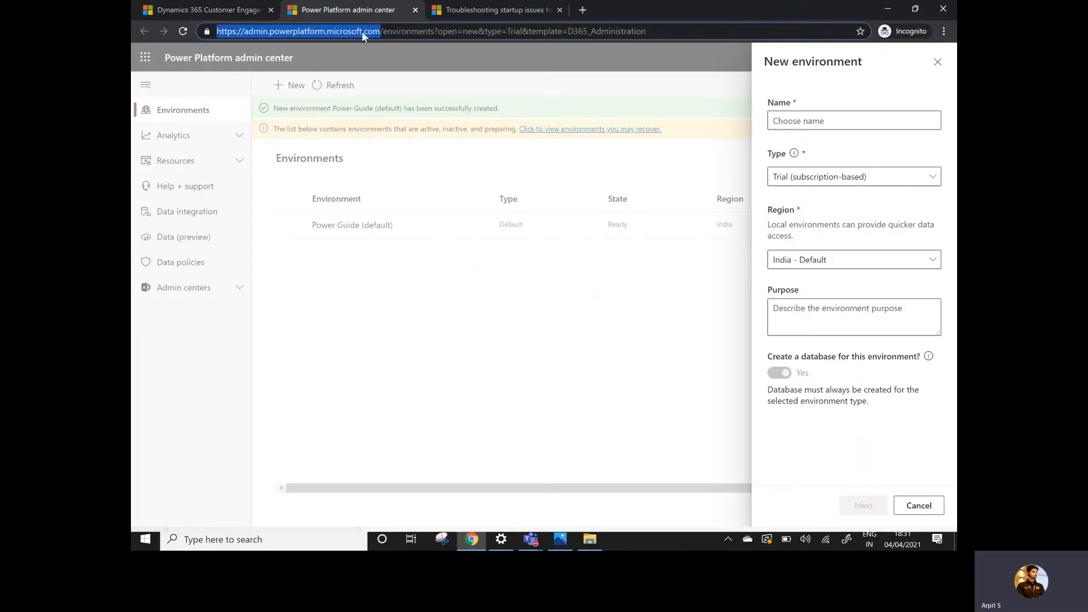
{"action": "left_click", "coordinate": [380, 31]}
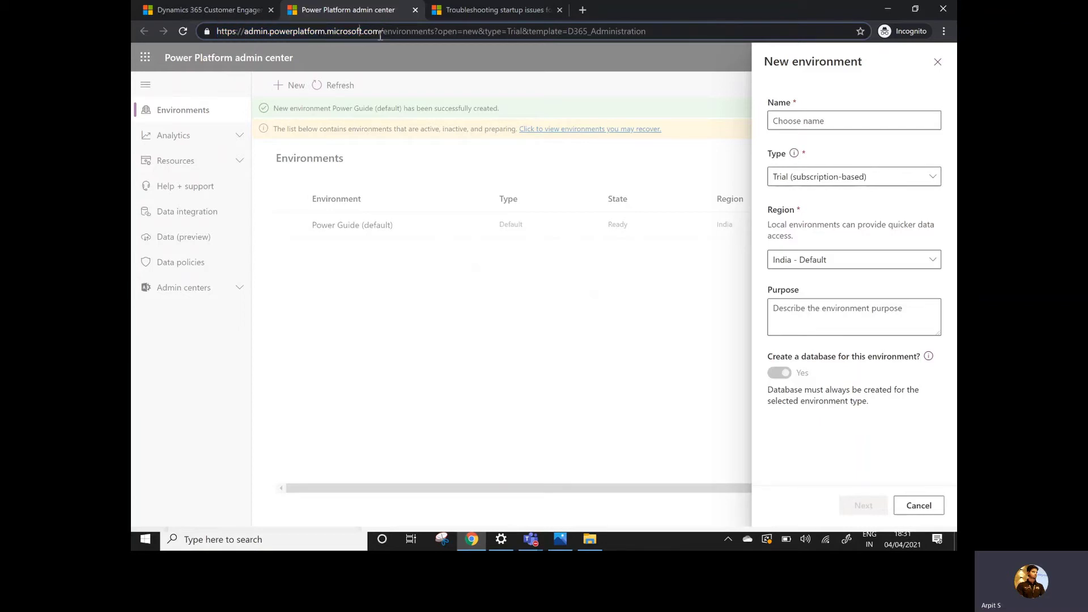
{"action": "left_click_drag", "start_coordinate": [380, 32], "coordinate": [213, 22]}
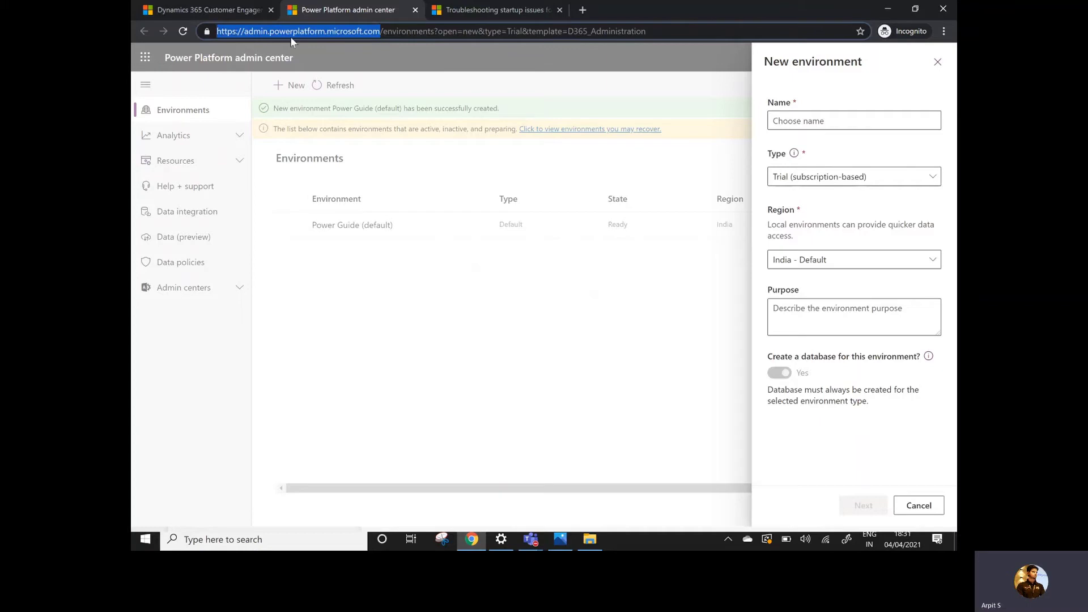
{"action": "left_click", "coordinate": [291, 32]}
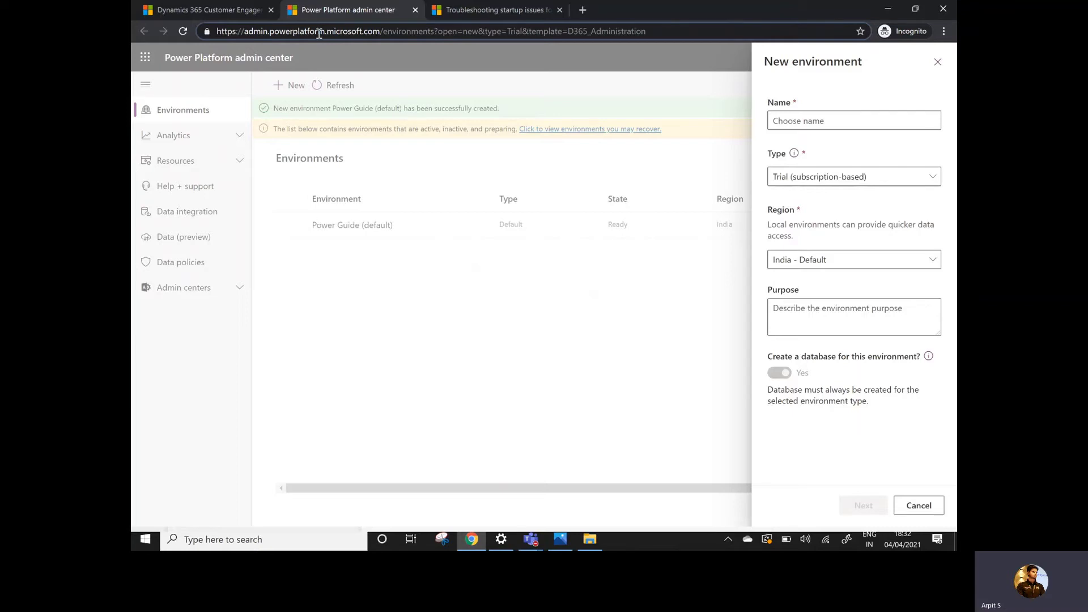
{"action": "left_click_drag", "start_coordinate": [240, 31], "coordinate": [361, 35]}
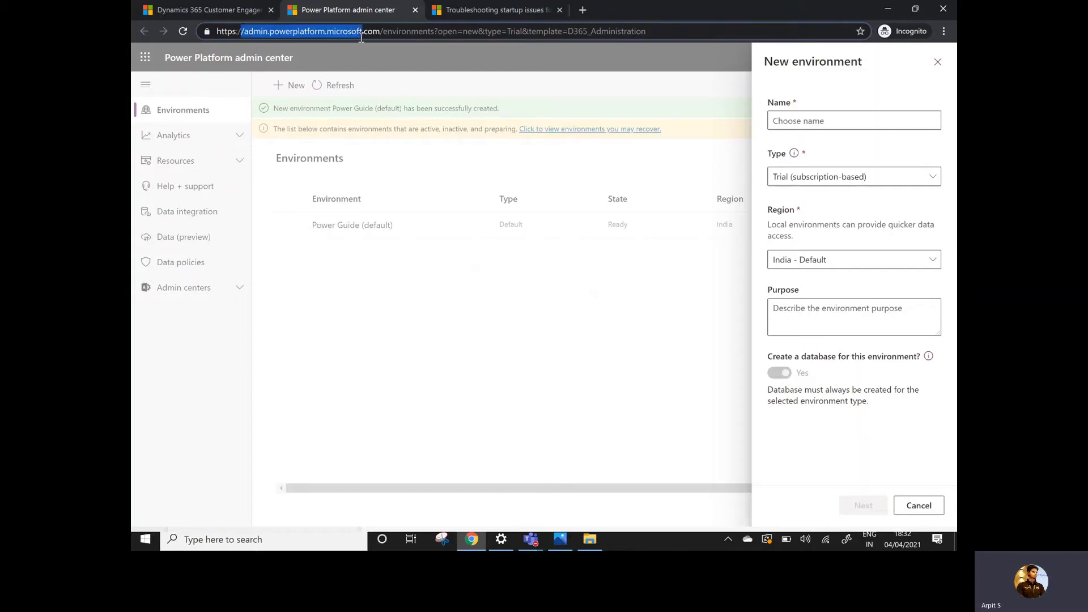
{"action": "left_click", "coordinate": [363, 33]}
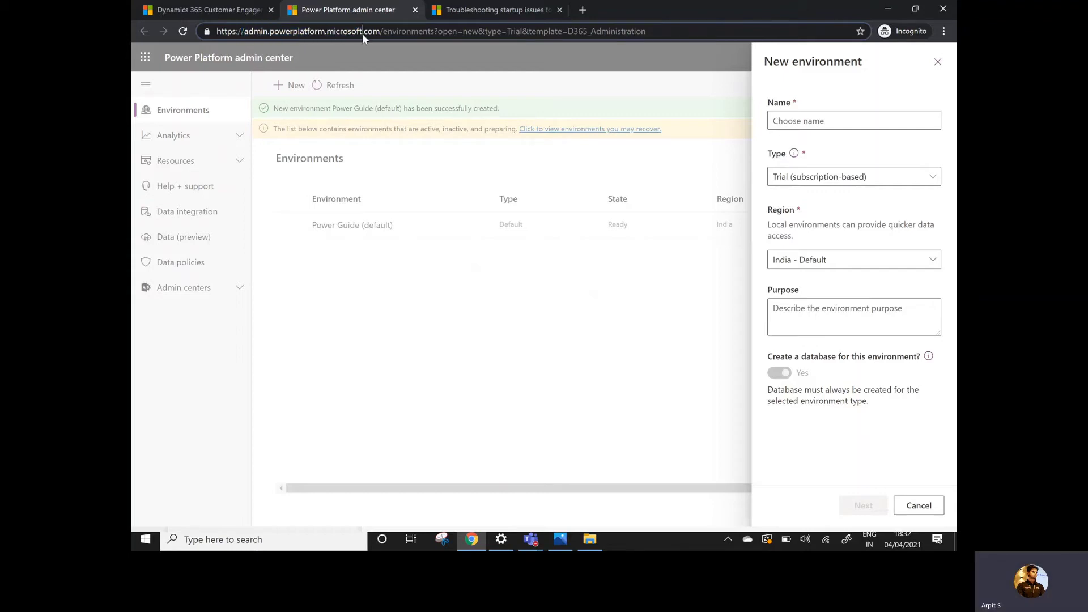
{"action": "left_click_drag", "start_coordinate": [218, 31], "coordinate": [380, 33]}
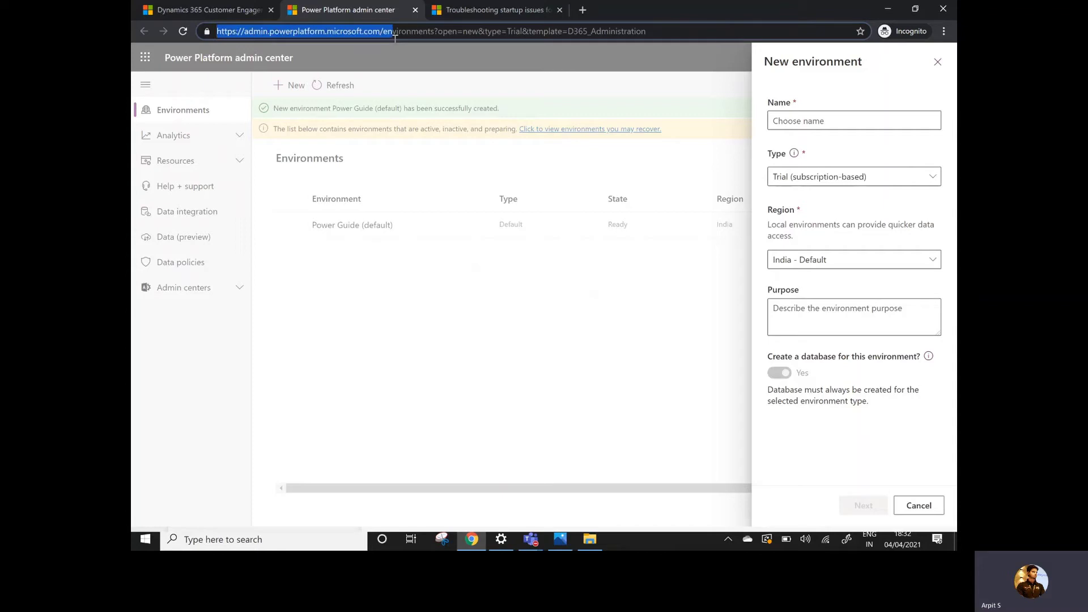
{"action": "left_click", "coordinate": [412, 32]}
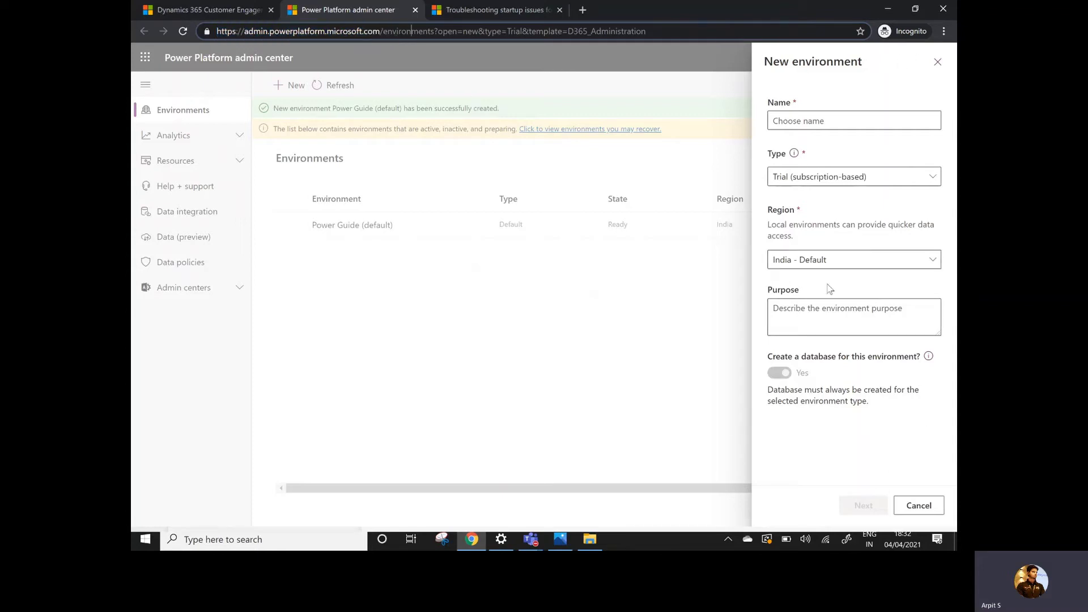
{"action": "left_click", "coordinate": [788, 121]}
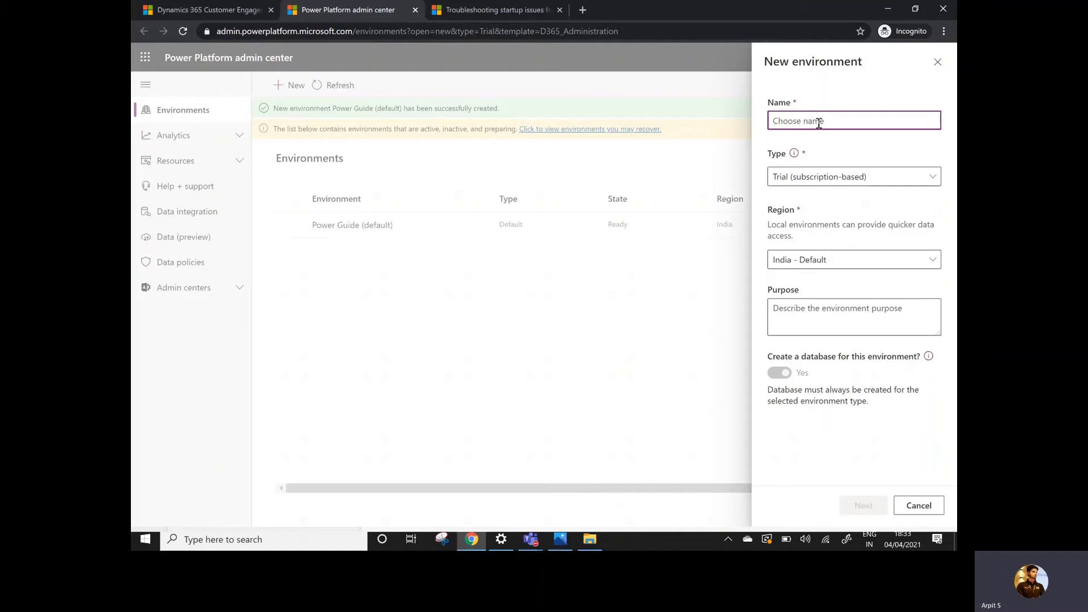
Step: Enter PowerGuideTraining as the new environment's name
{"action": "type", "text": "P"}
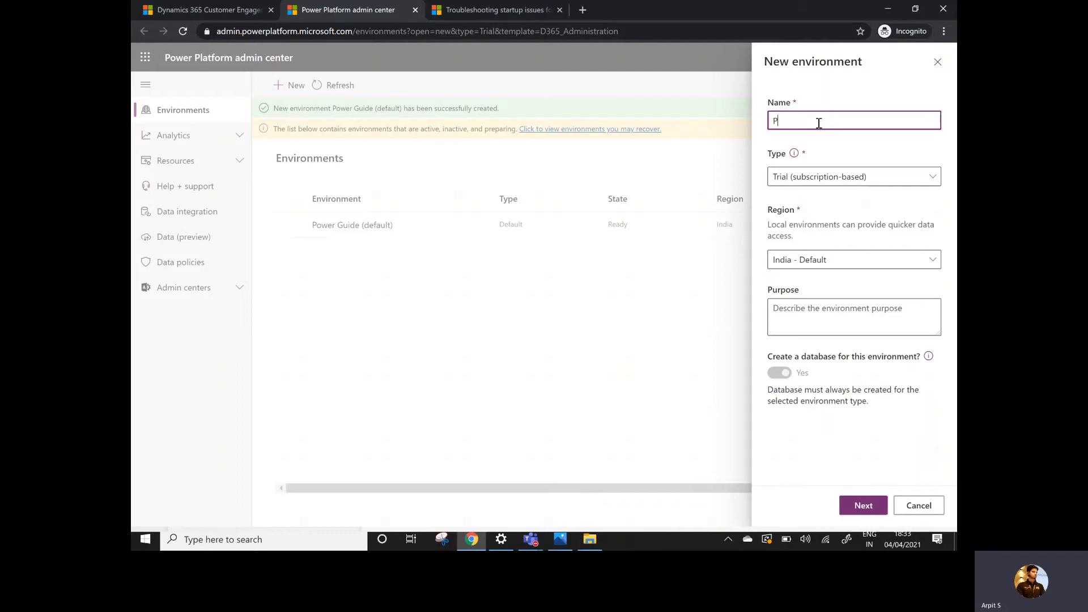
{"action": "type", "text": "owerGuide"}
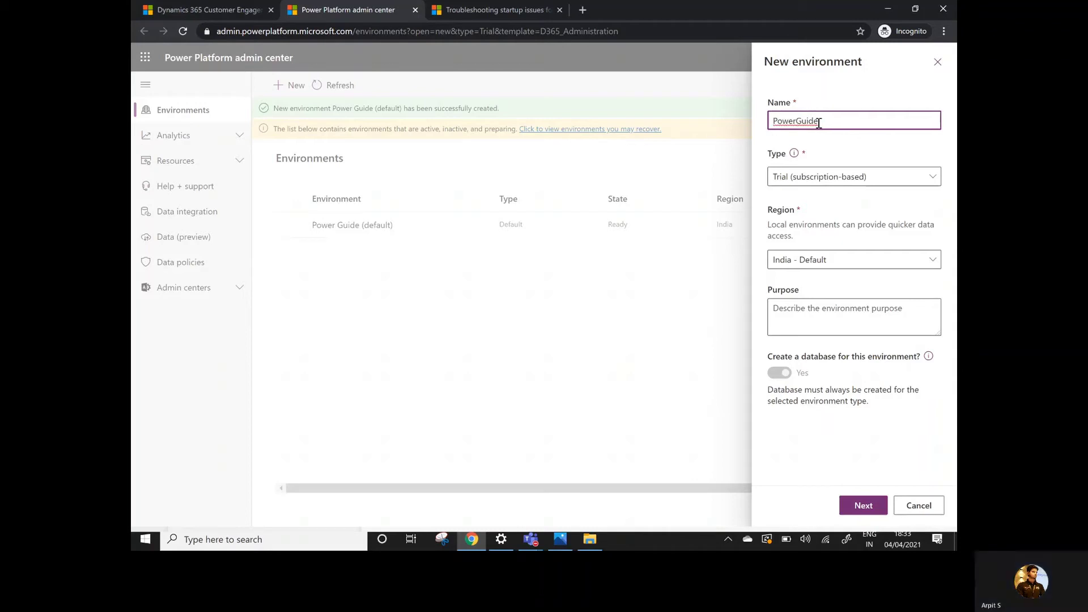
{"action": "type", "text": "Training"}
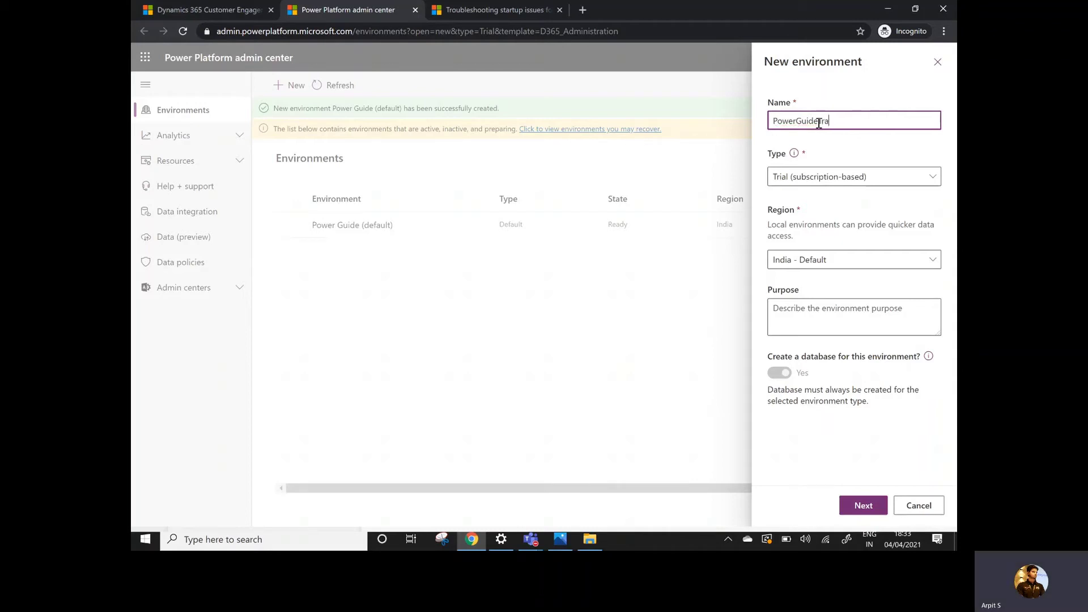
{"action": "left_click", "coordinate": [828, 152]}
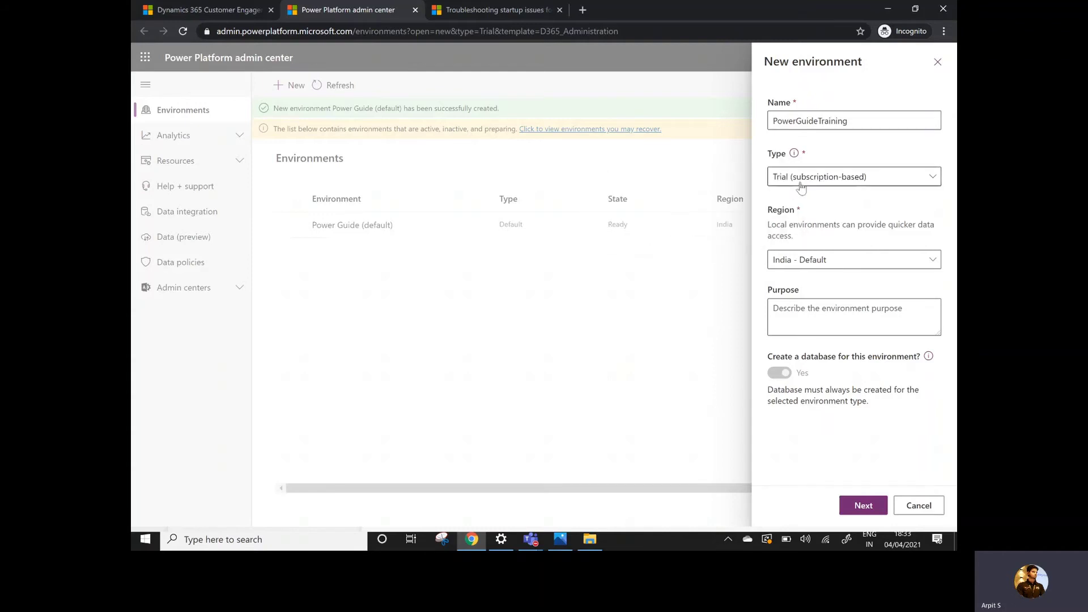
Step: Show the Type options: Sandbox, Trial (subscription-based), Production and Trial
{"action": "left_click", "coordinate": [803, 180]}
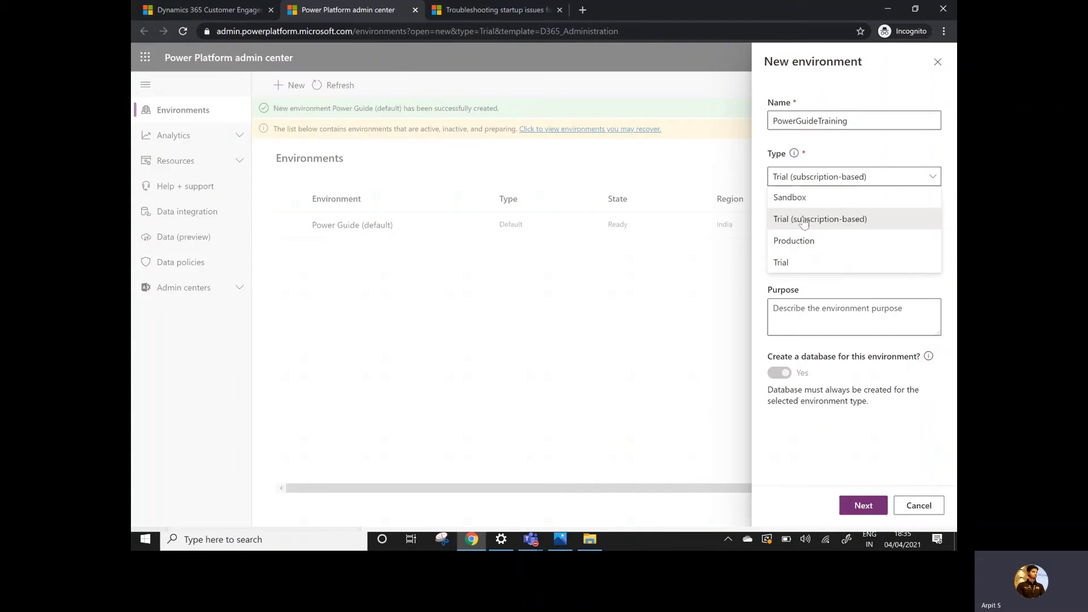
Step: Keep Trial (subscription-based) type, leave Purpose blank, and continue to the Add database step
{"action": "left_click", "coordinate": [804, 222]}
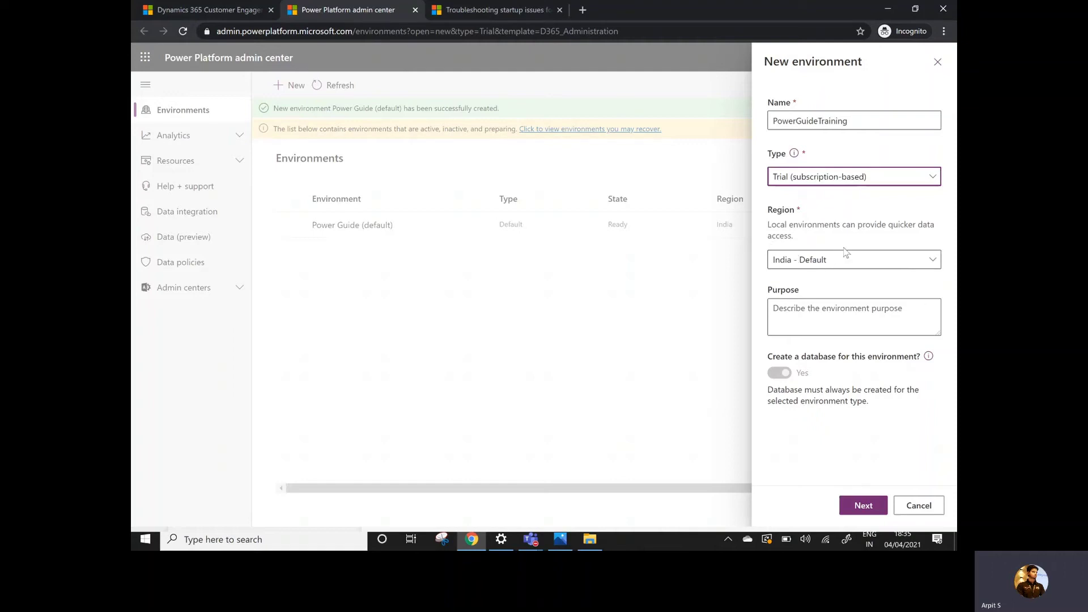
{"action": "left_click", "coordinate": [803, 318]}
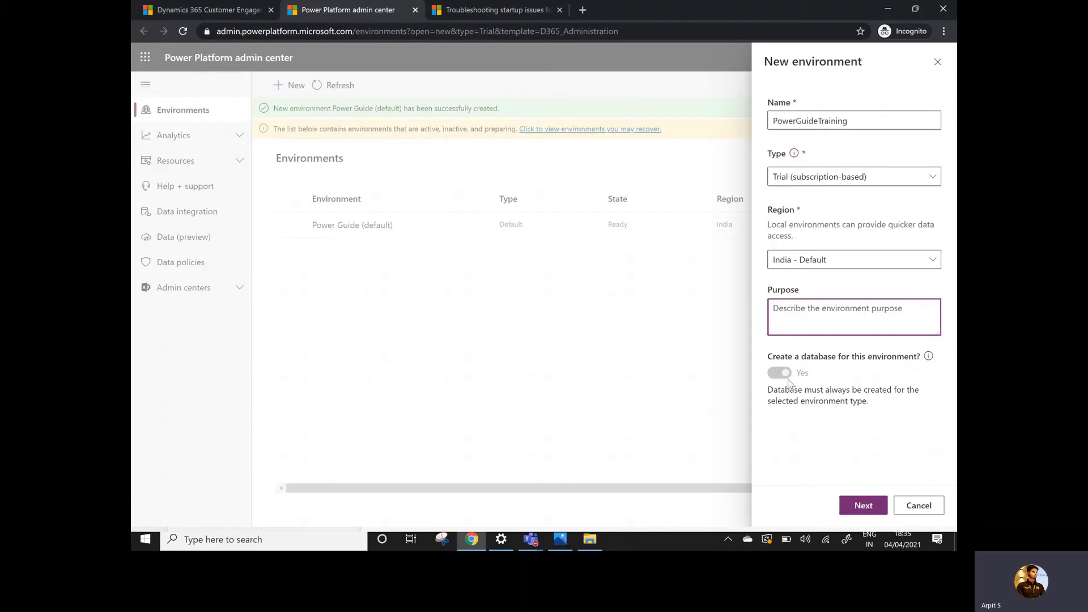
{"action": "left_click", "coordinate": [788, 136]}
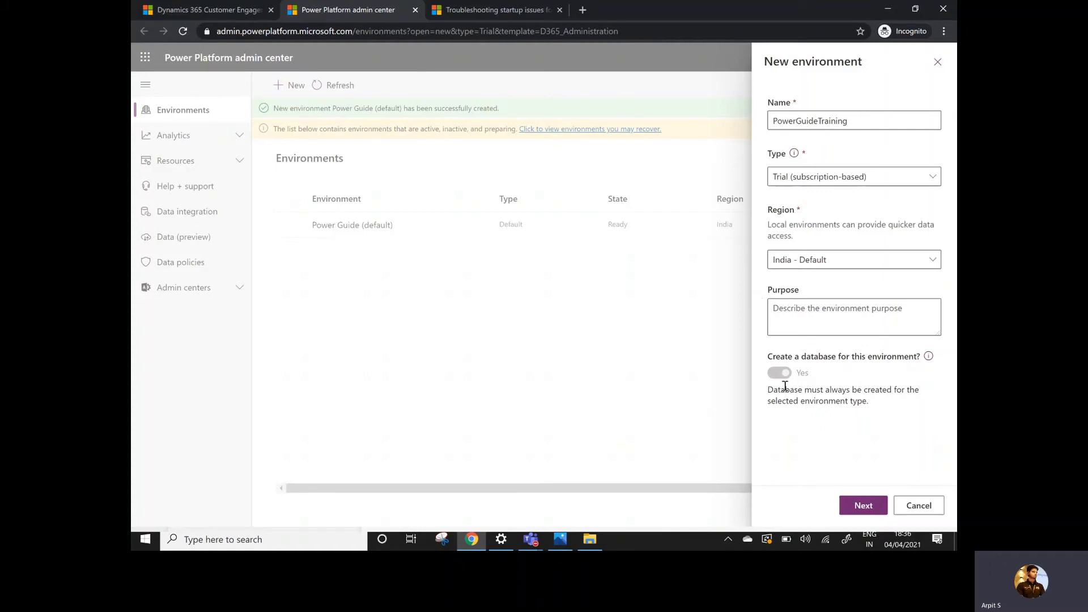
{"action": "left_click", "coordinate": [863, 506]}
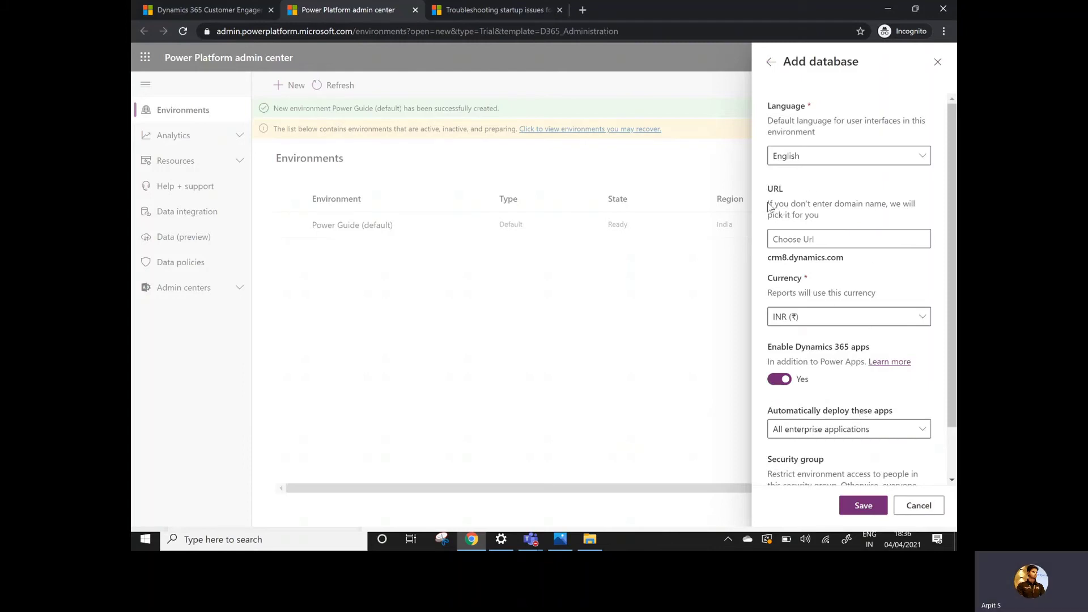
Step: Enter a custom domain name in the database URL box before crm8.dynamics.com
{"action": "left_click_drag", "start_coordinate": [770, 205], "coordinate": [862, 217]}
{"action": "left_click", "coordinate": [851, 229]}
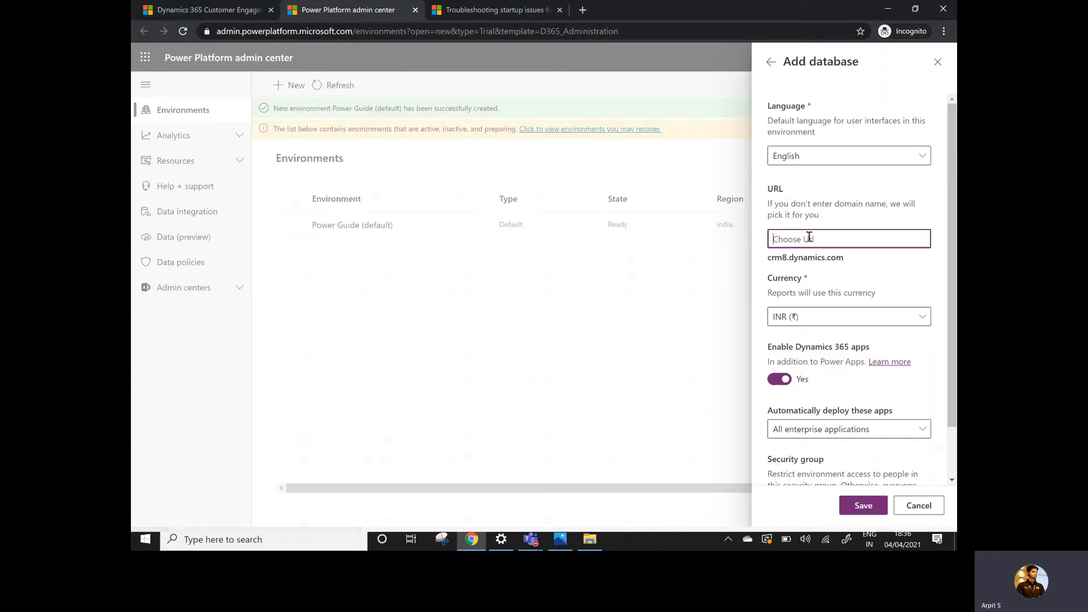
{"action": "type", "text": "arpitdynamics"}
{"action": "left_click", "coordinate": [876, 269]}
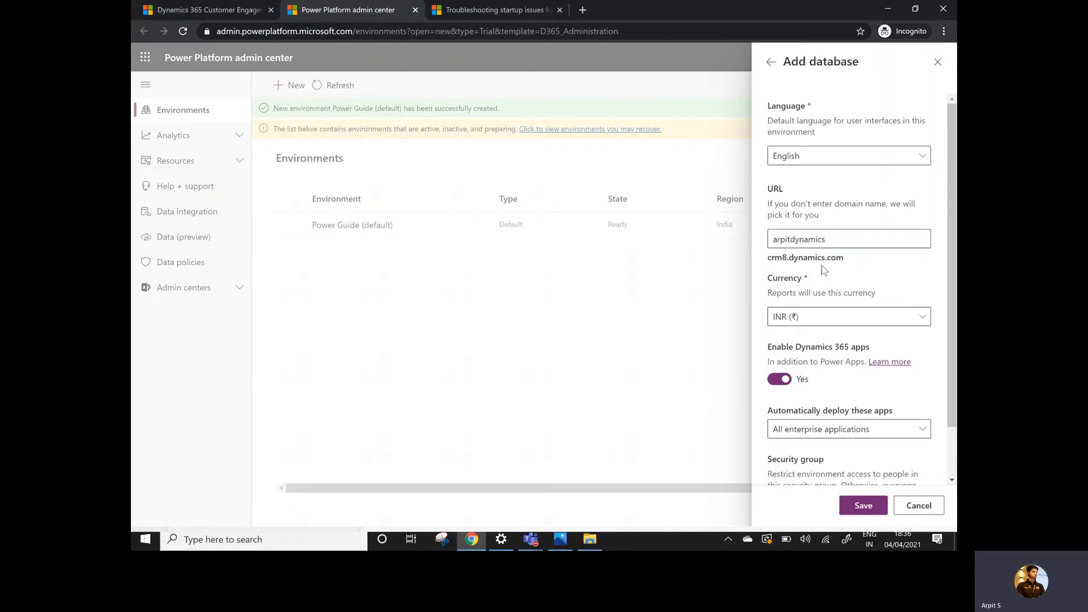
Step: Highlight the URL name and the crm8 part of the crm8.dynamics.com domain
{"action": "double_click", "coordinate": [777, 240]}
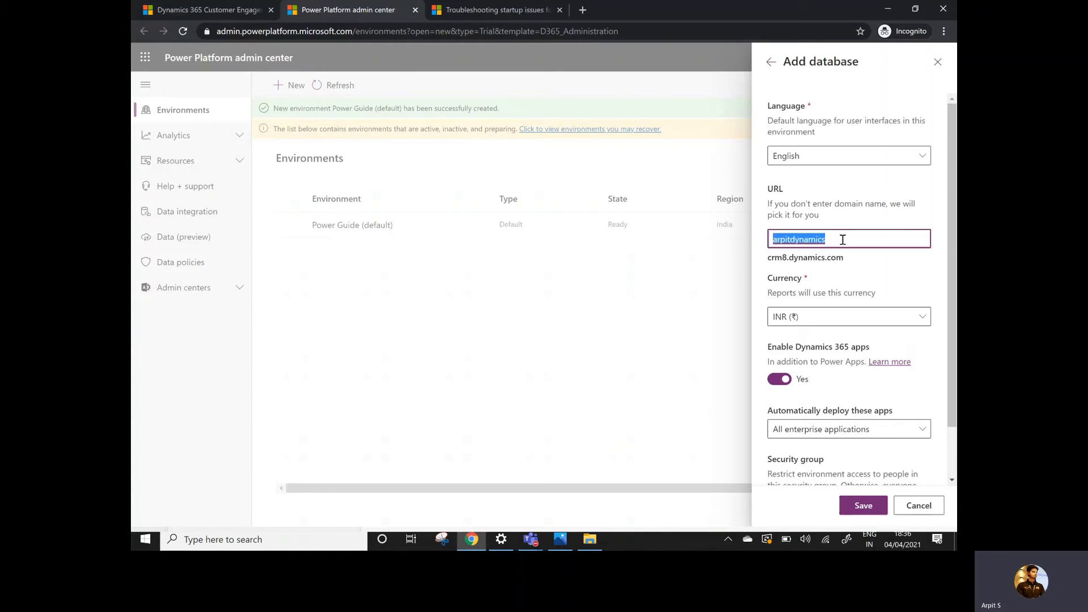
{"action": "left_click", "coordinate": [810, 267]}
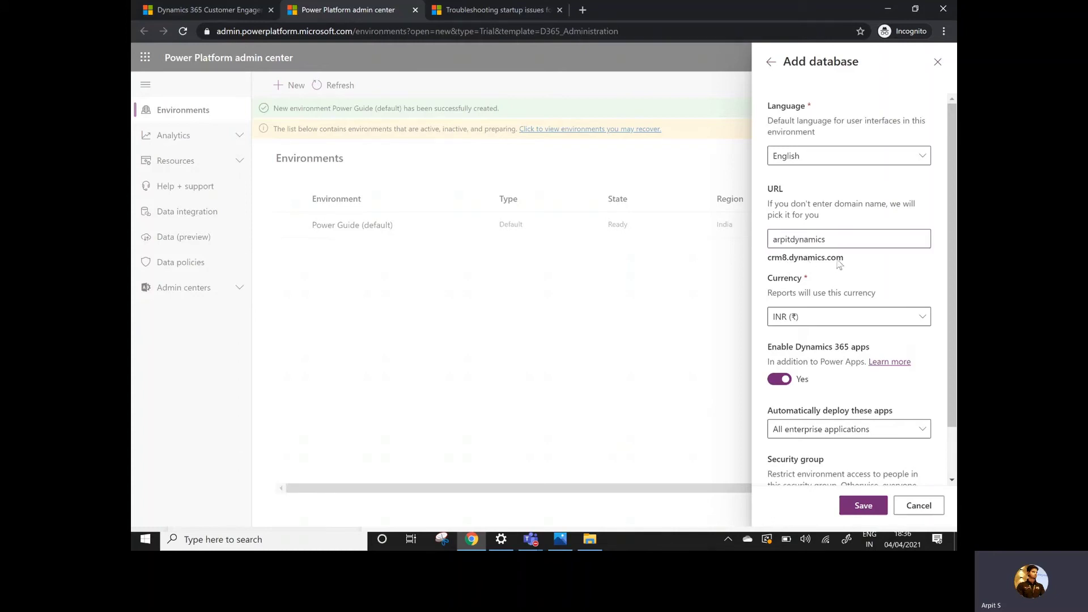
{"action": "left_click_drag", "start_coordinate": [773, 267], "coordinate": [788, 265]}
{"action": "left_click", "coordinate": [788, 265]}
{"action": "double_click", "coordinate": [782, 266]}
{"action": "left_click", "coordinate": [785, 267]}
{"action": "double_click", "coordinate": [785, 265]}
{"action": "left_click", "coordinate": [831, 264]}
{"action": "double_click", "coordinate": [784, 263]}
{"action": "left_click", "coordinate": [806, 264]}
{"action": "double_click", "coordinate": [775, 264]}
{"action": "left_click", "coordinate": [829, 265]}
{"action": "double_click", "coordinate": [778, 264]}
{"action": "left_click", "coordinate": [810, 271]}
{"action": "double_click", "coordinate": [776, 263]}
{"action": "left_click", "coordinate": [787, 265]}
{"action": "double_click", "coordinate": [788, 264]}
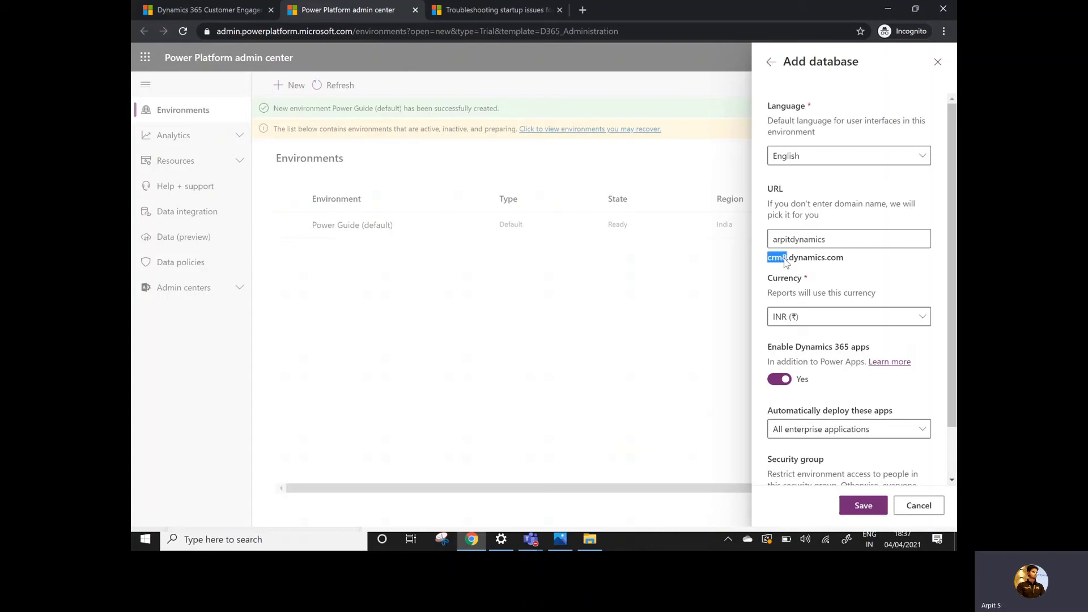
{"action": "left_click", "coordinate": [820, 268]}
Step: Deploy All enterprise applications automatically and save the English, INR database settings
{"action": "scroll", "coordinate": [820, 267], "scroll_direction": "down", "scroll_amount": 1}
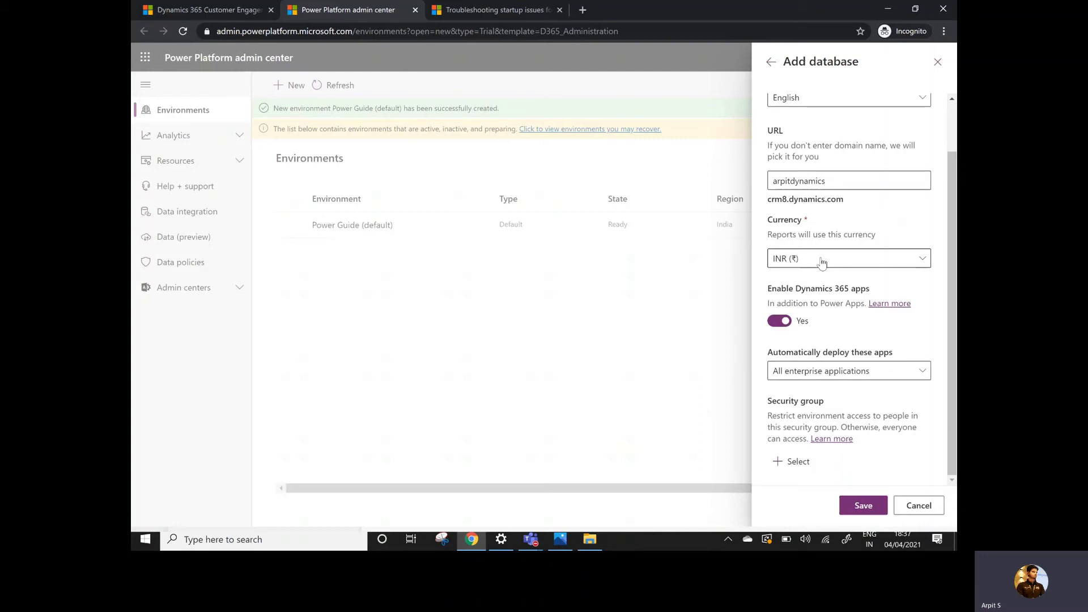
{"action": "scroll", "coordinate": [843, 205], "scroll_direction": "up", "scroll_amount": 1}
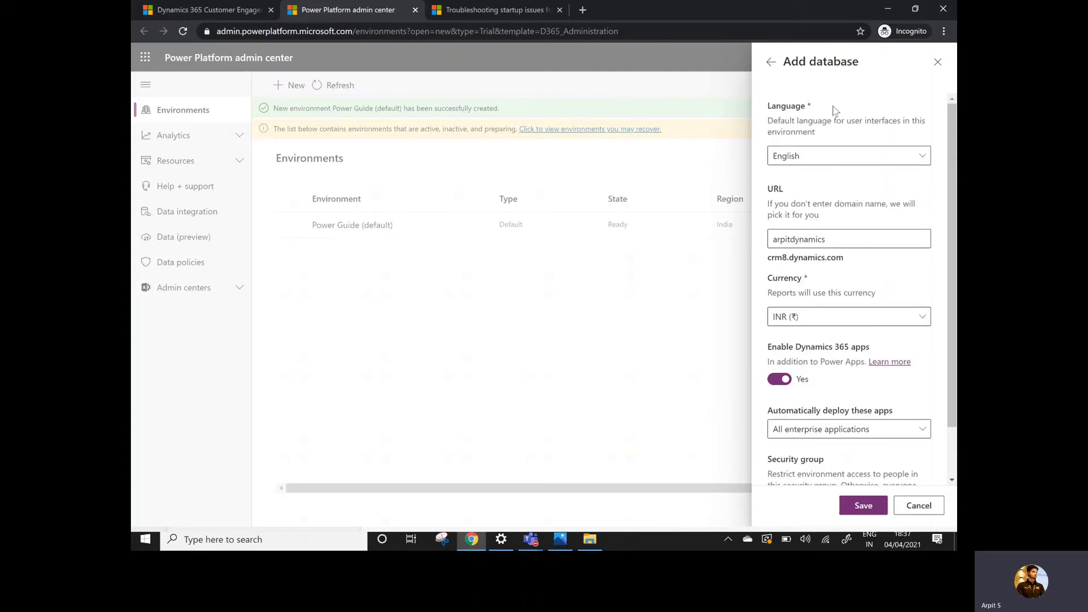
{"action": "scroll", "coordinate": [842, 205], "scroll_direction": "down", "scroll_amount": 1}
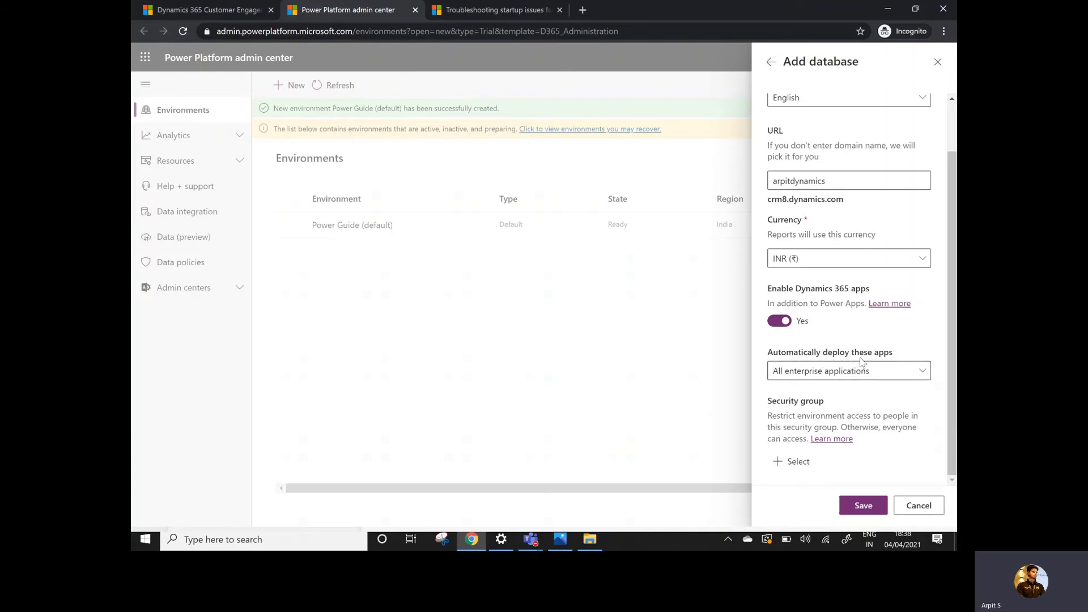
{"action": "left_click", "coordinate": [881, 377]}
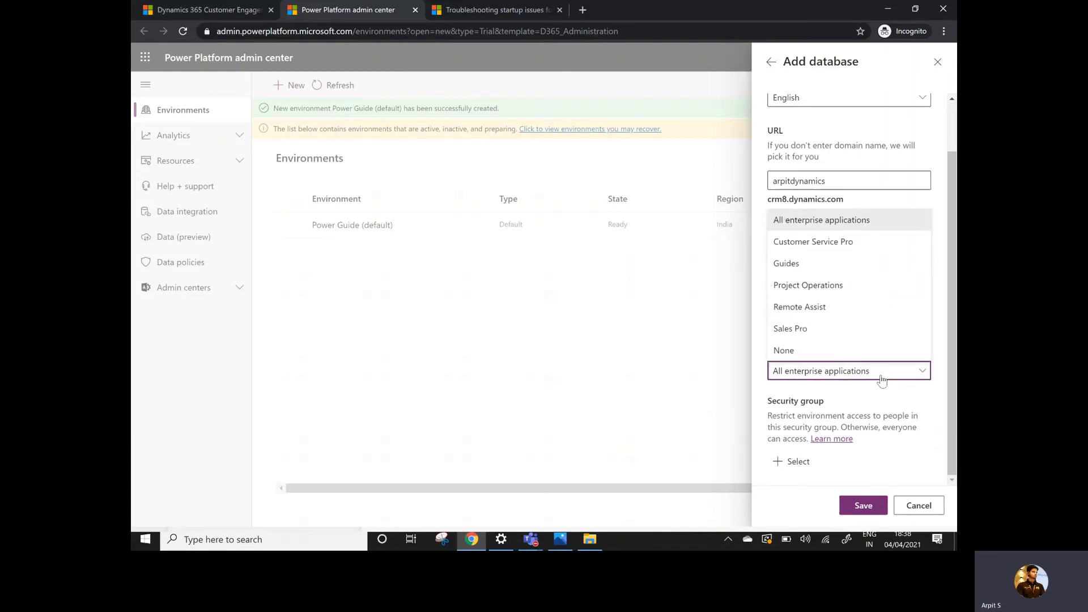
{"action": "left_click", "coordinate": [882, 380]}
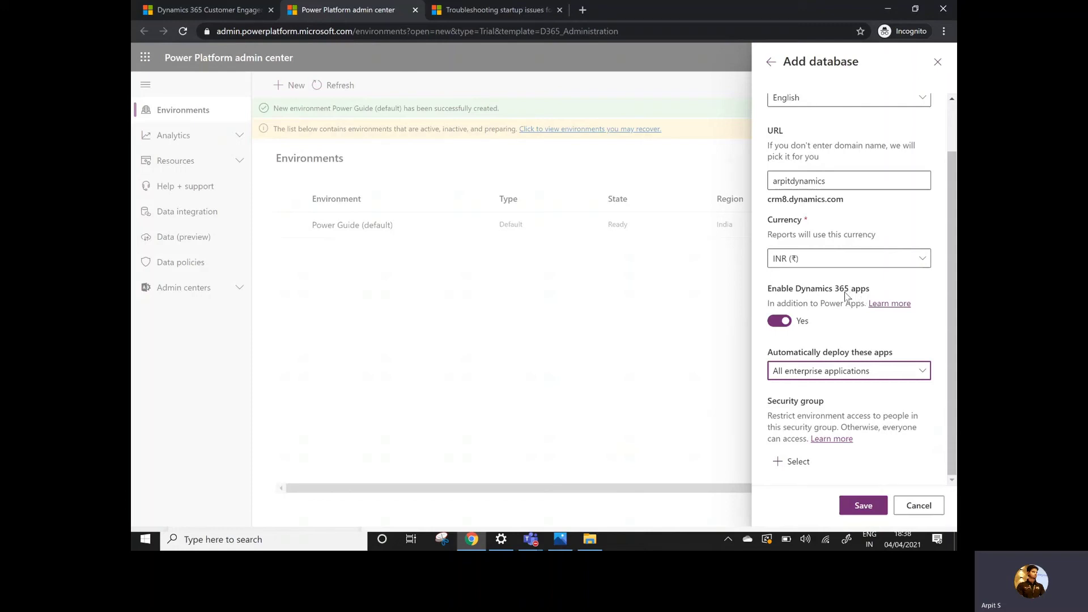
{"action": "left_click", "coordinate": [828, 375]}
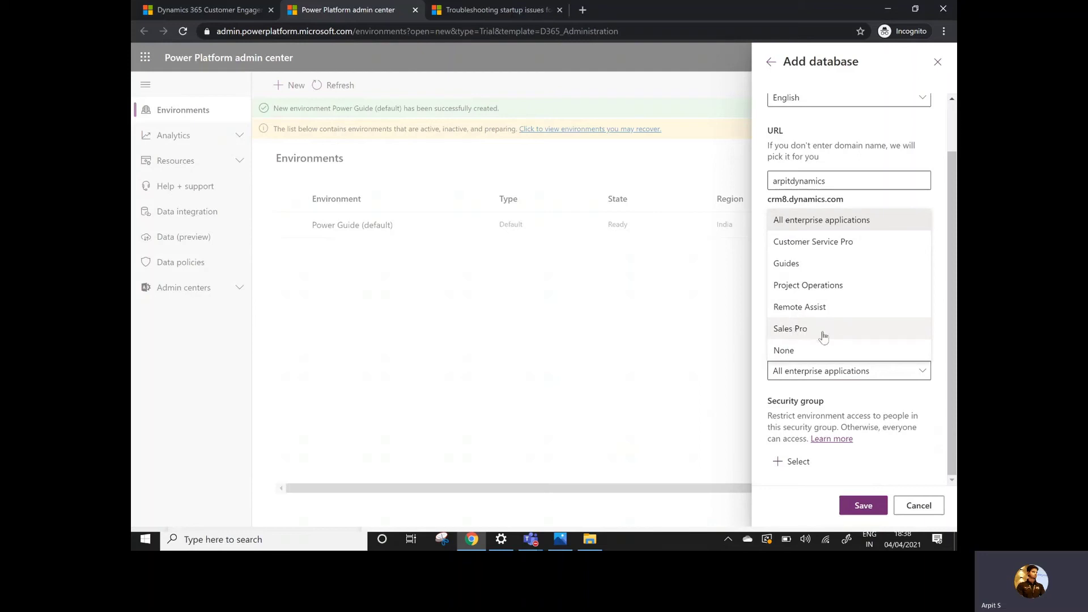
{"action": "left_click", "coordinate": [839, 388]}
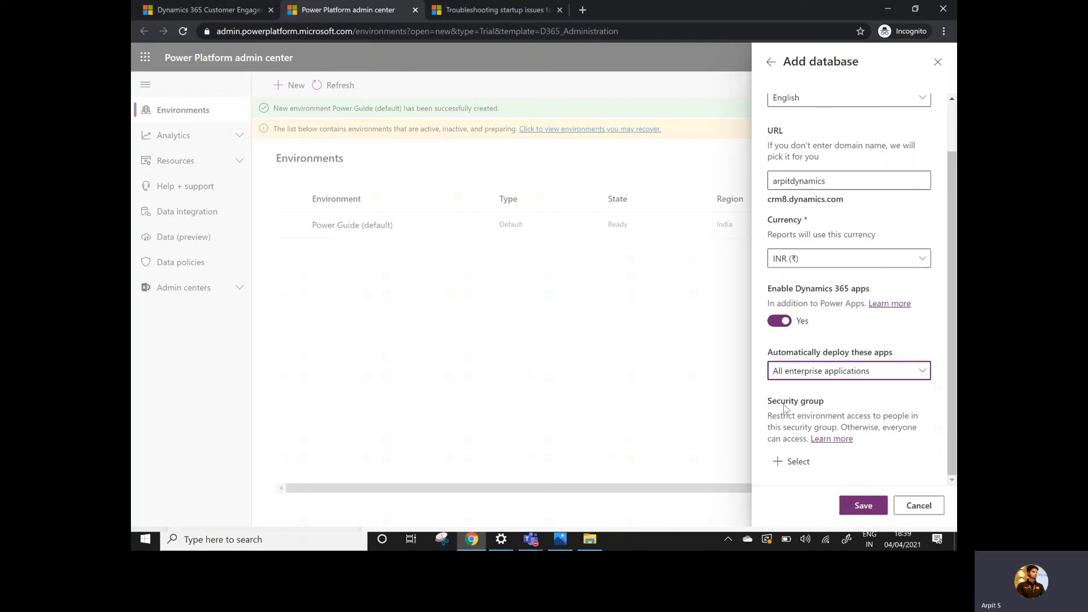
{"action": "left_click", "coordinate": [859, 510]}
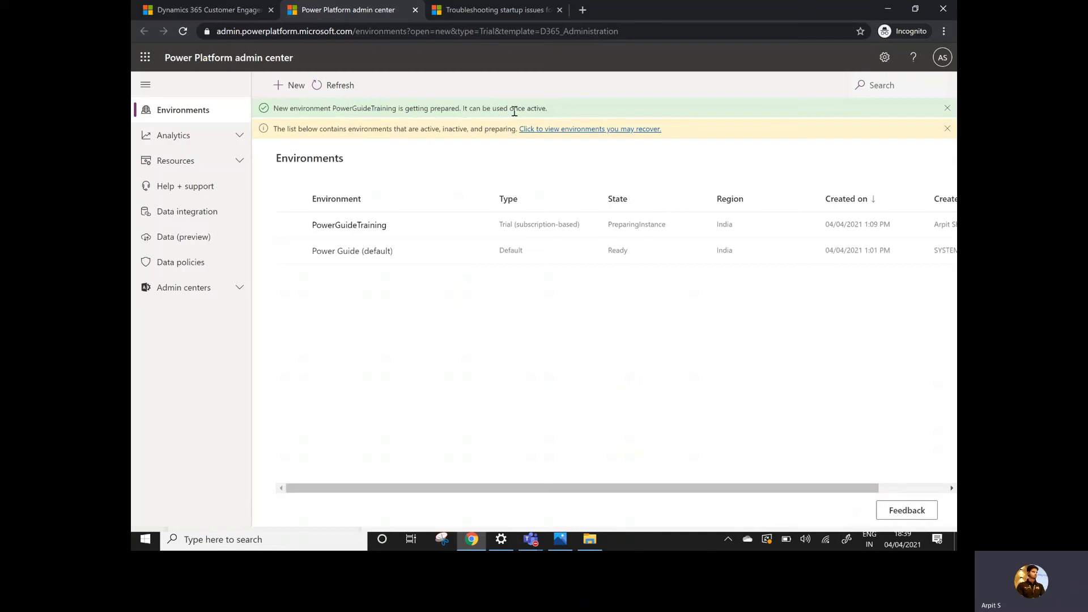
Step: Confirm PowerGuideTraining is listed as a Trial environment in India, still PreparingInstance
{"action": "double_click", "coordinate": [537, 107]}
{"action": "left_click", "coordinate": [684, 362]}
{"action": "left_click", "coordinate": [291, 252]}
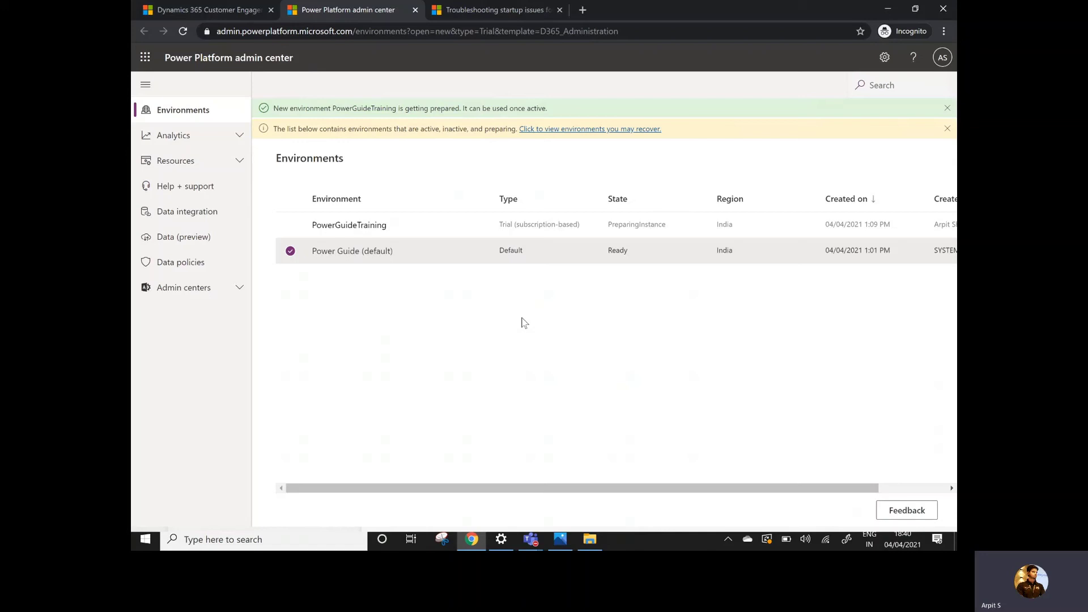
{"action": "left_click", "coordinate": [290, 250]}
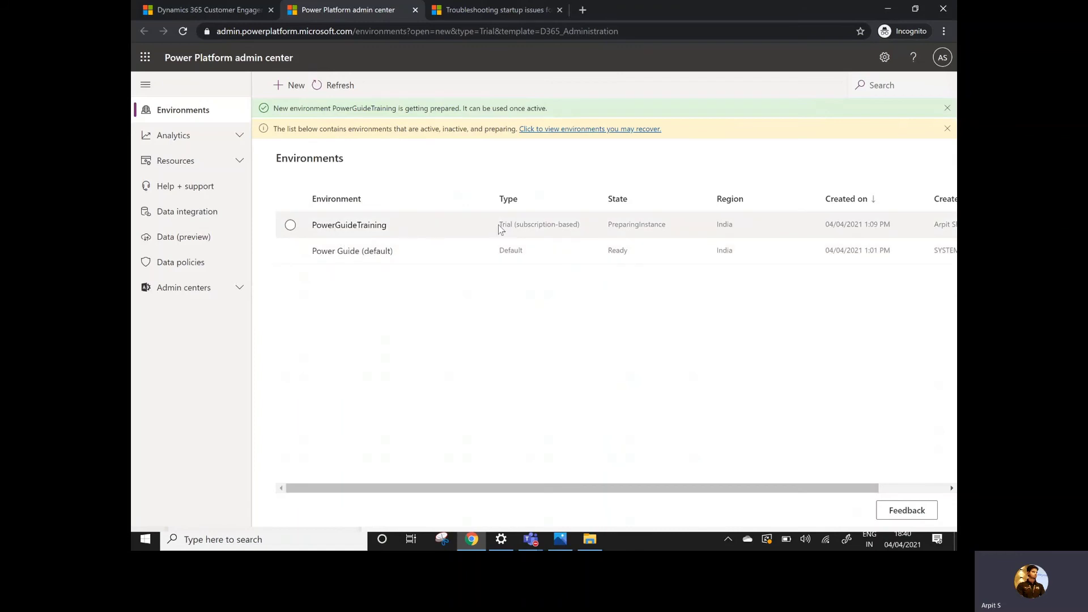
{"action": "double_click", "coordinate": [569, 224]}
{"action": "triple_click", "coordinate": [572, 225]}
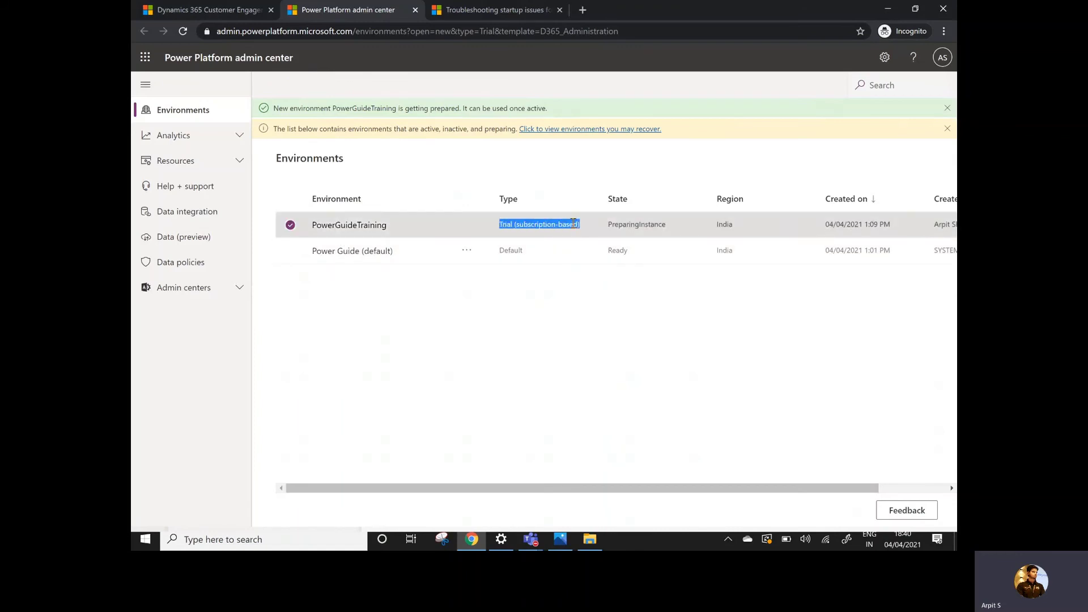
{"action": "left_click", "coordinate": [570, 265]}
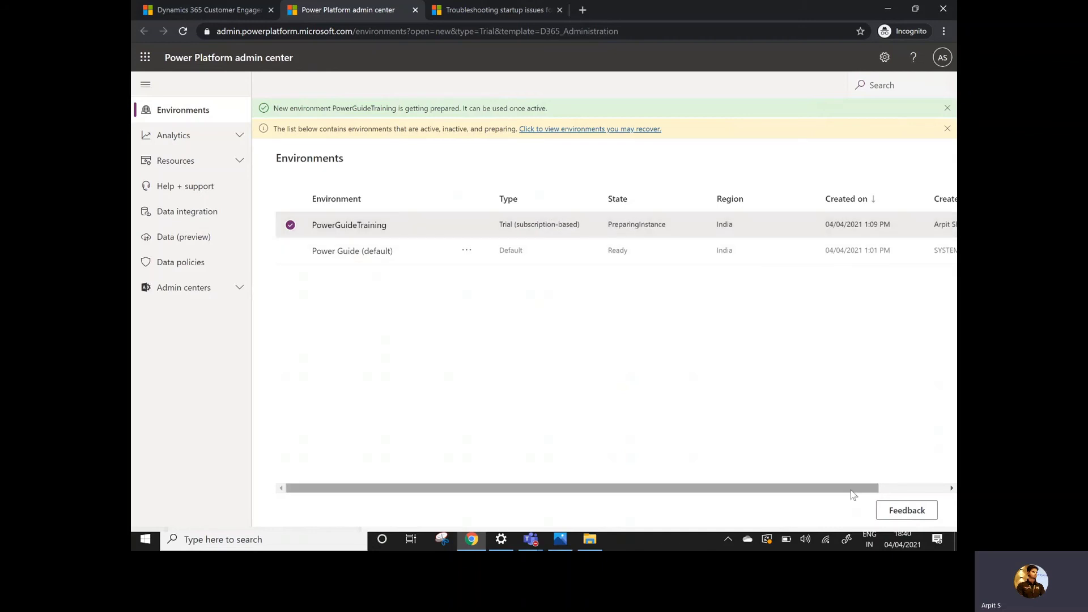
{"action": "scroll", "coordinate": [876, 464], "scroll_direction": "right", "scroll_amount": 5}
{"action": "scroll", "coordinate": [794, 465], "scroll_direction": "left", "scroll_amount": 5}
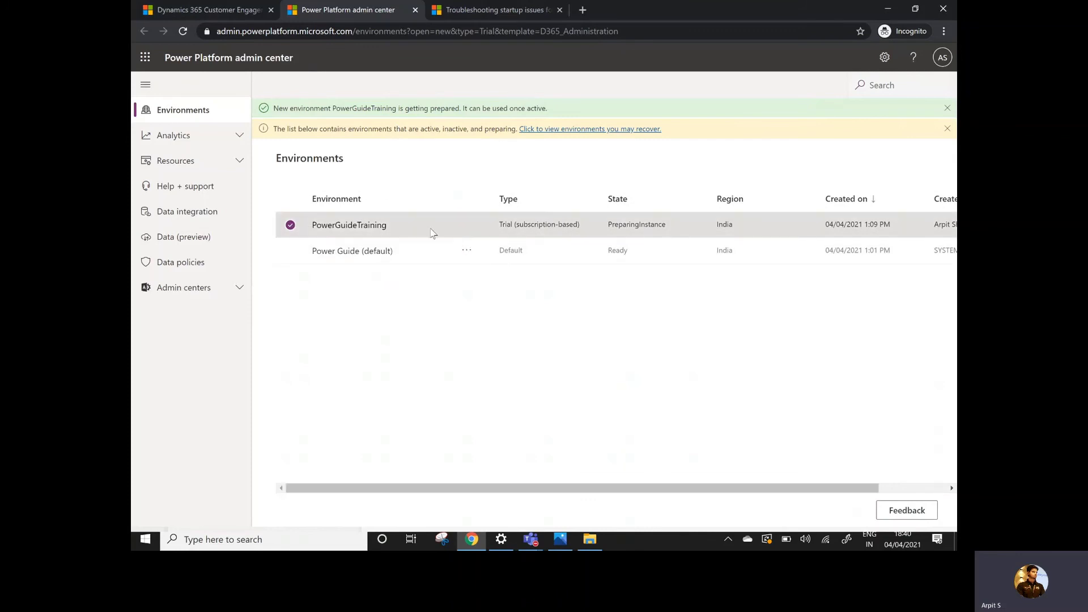
{"action": "left_click", "coordinate": [290, 225]}
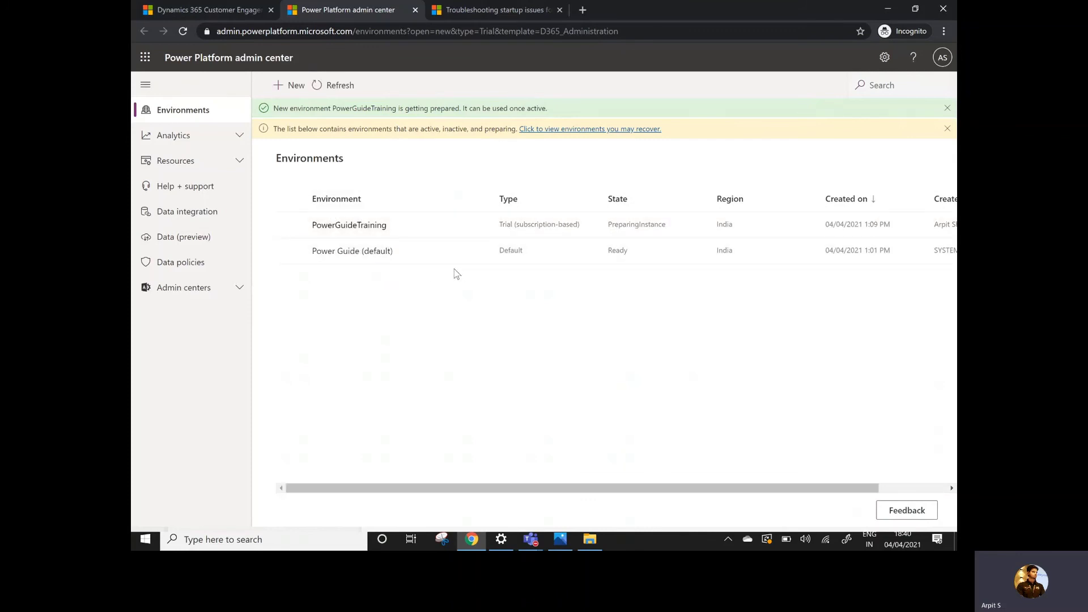
{"action": "left_click", "coordinate": [290, 225]}
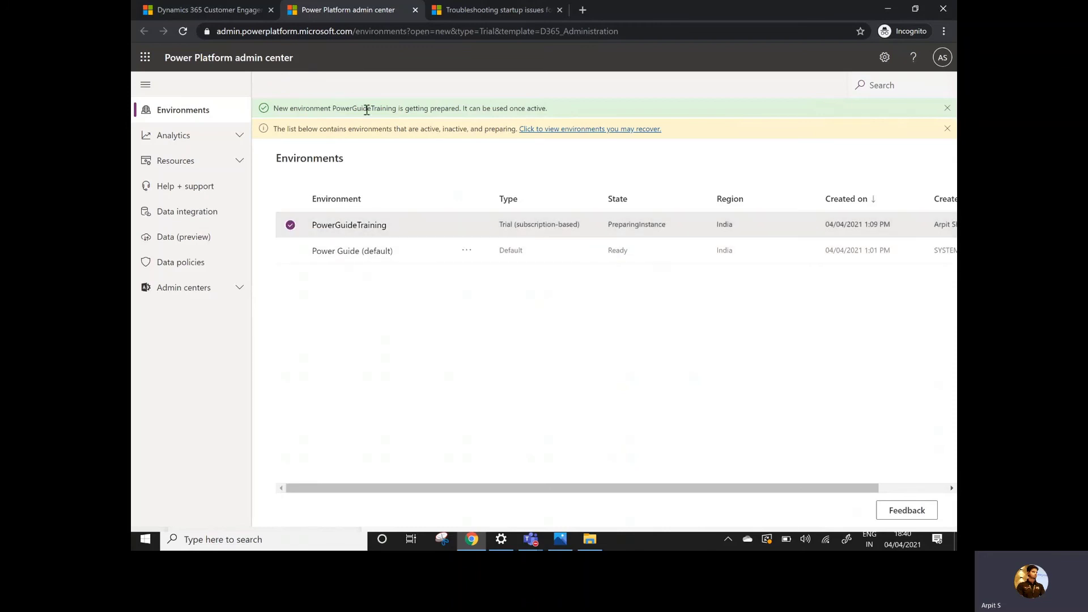
{"action": "left_click", "coordinate": [291, 225]}
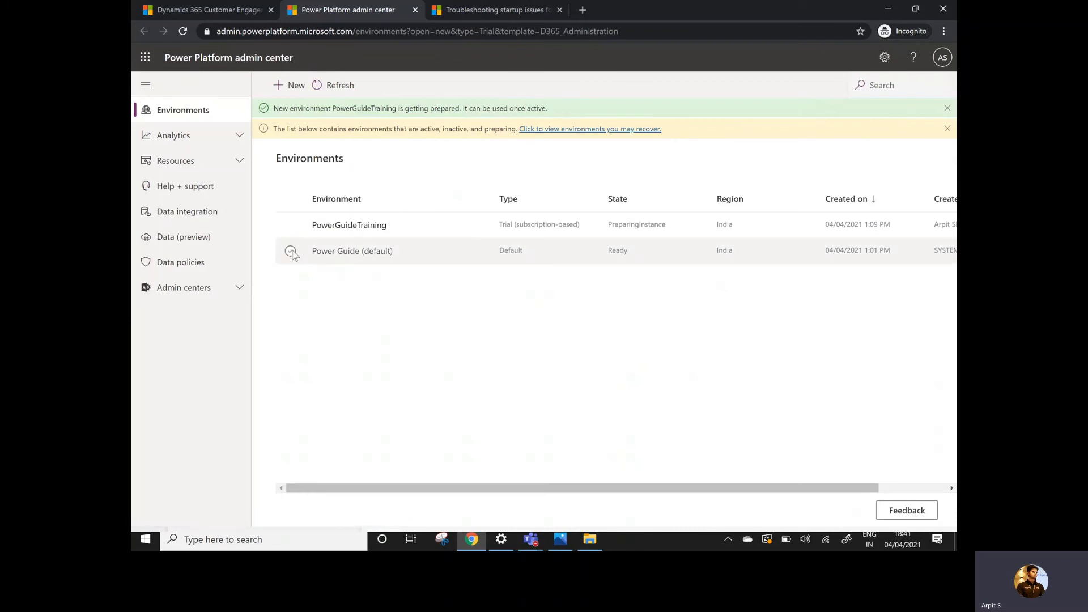
Step: View Power Guide (default) details, then return to Environments where PowerGuideTraining is Ready
{"action": "left_click", "coordinate": [291, 251]}
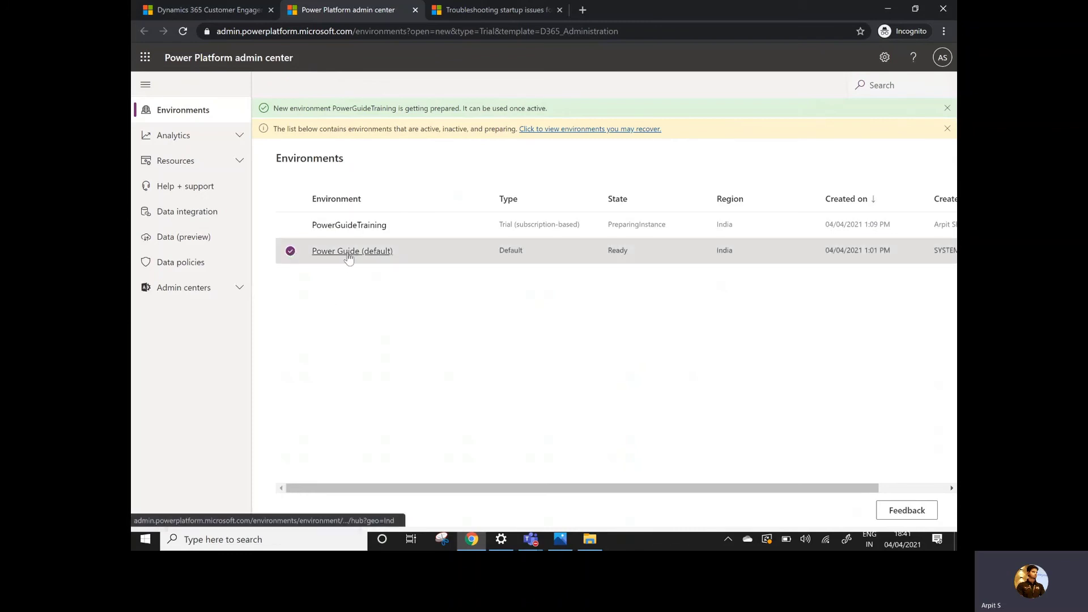
{"action": "left_click", "coordinate": [342, 251]}
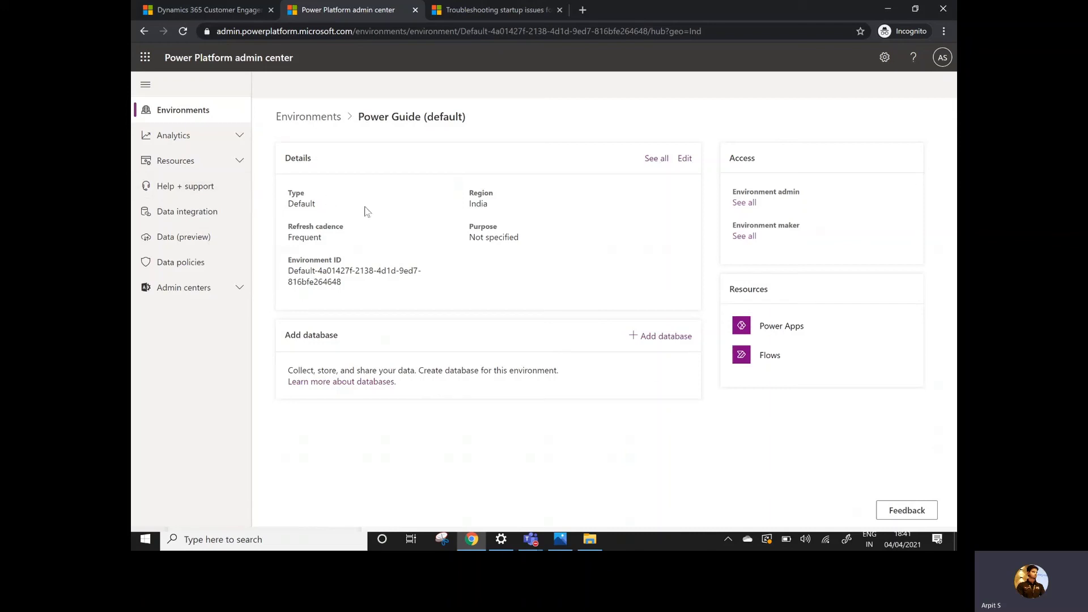
{"action": "left_click", "coordinate": [190, 114]}
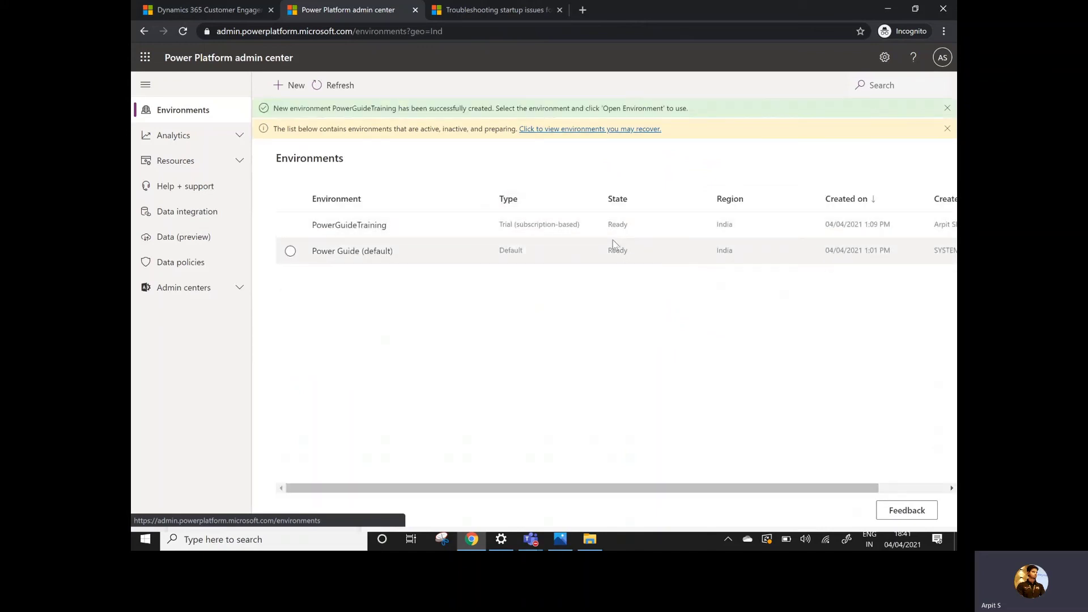
Step: Open PowerGuideTraining's details page showing Ready state and its crm8.dynamics.com URL
{"action": "double_click", "coordinate": [637, 224]}
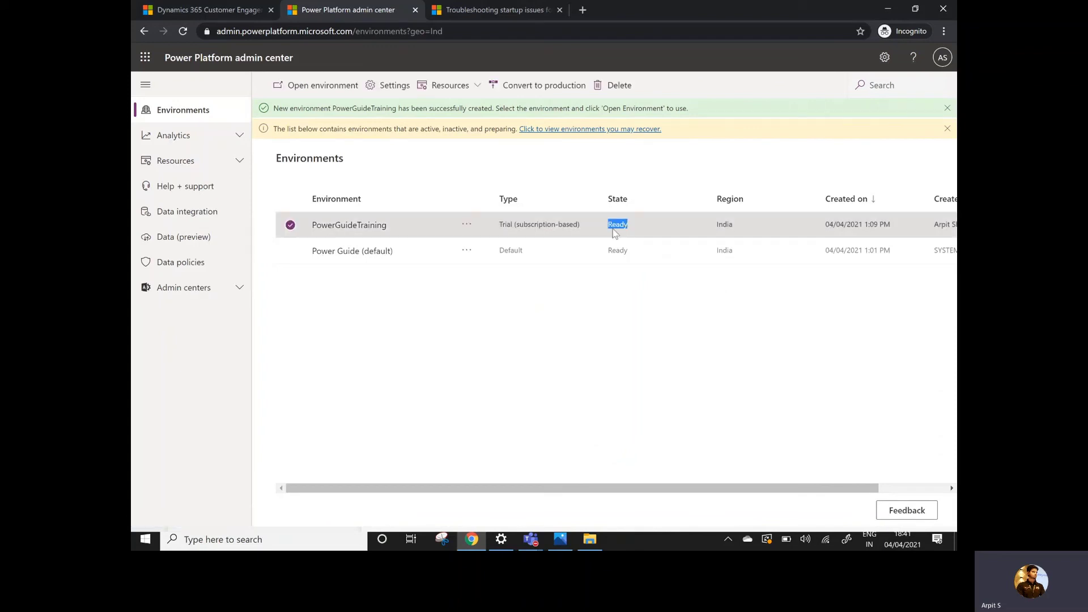
{"action": "left_click", "coordinate": [363, 225]}
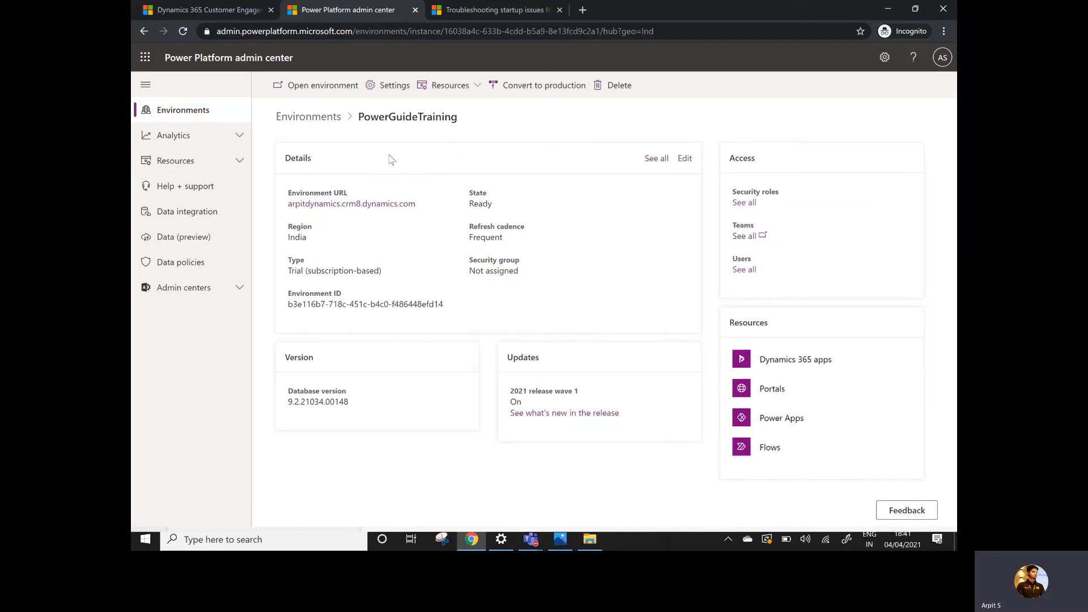
{"action": "double_click", "coordinate": [407, 119]}
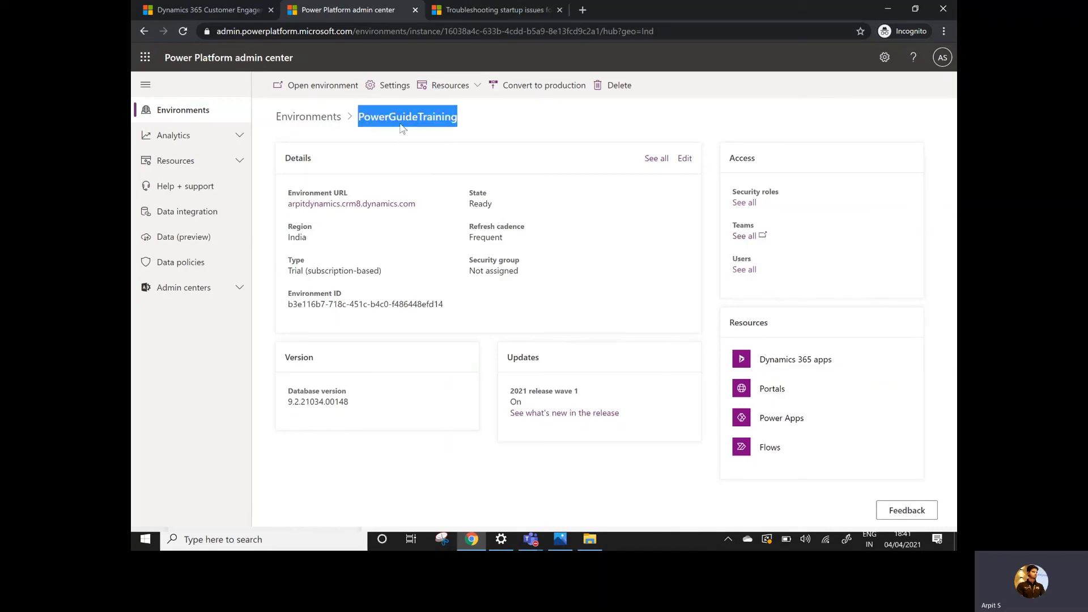
{"action": "left_click", "coordinate": [403, 128]}
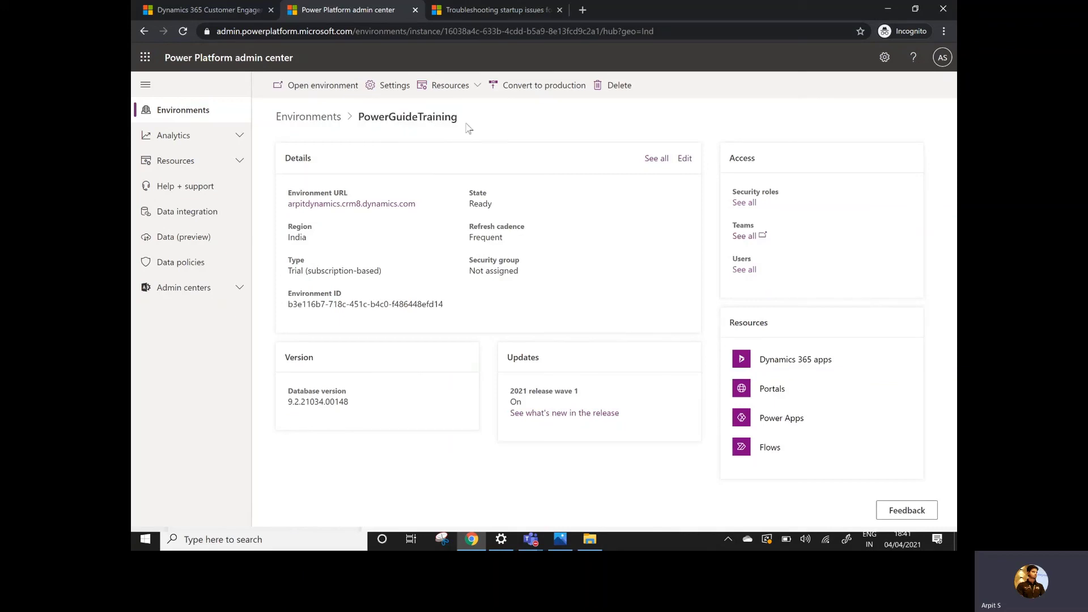
{"action": "double_click", "coordinate": [740, 322]}
{"action": "left_click", "coordinate": [825, 310]}
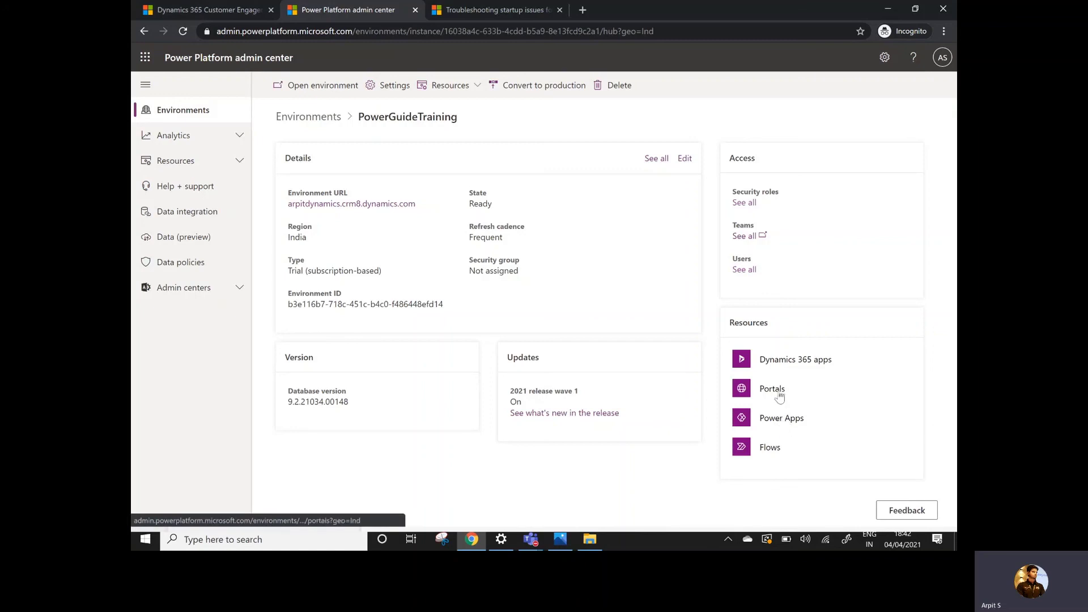
Step: View PowerGuideTraining's Flows resource page, then go back to the Environments list
{"action": "left_click_drag", "start_coordinate": [735, 322], "coordinate": [832, 441]}
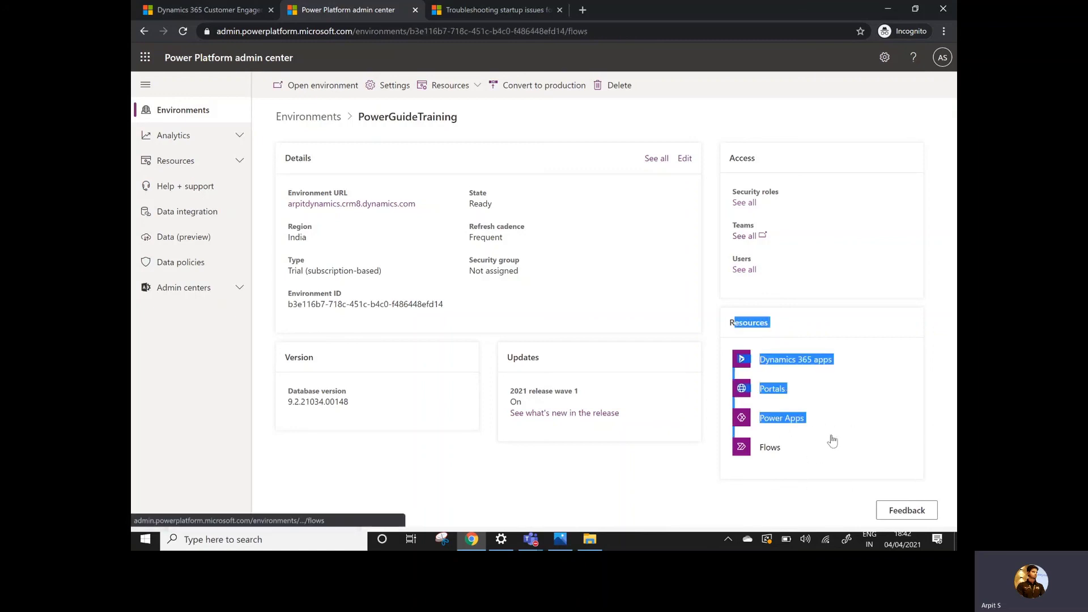
{"action": "left_click", "coordinate": [832, 441]}
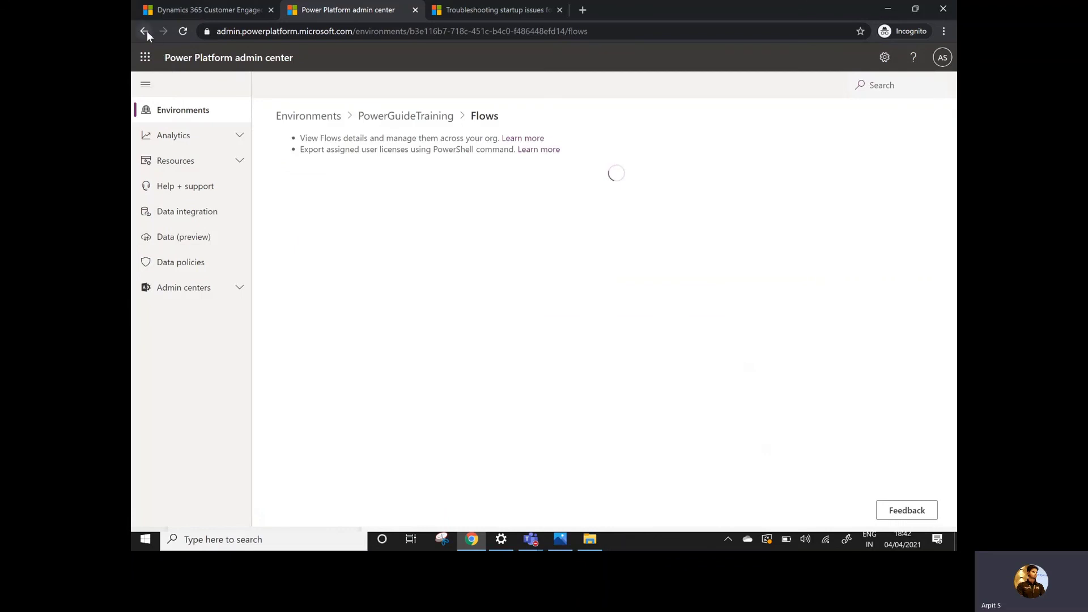
{"action": "left_click", "coordinate": [164, 111]}
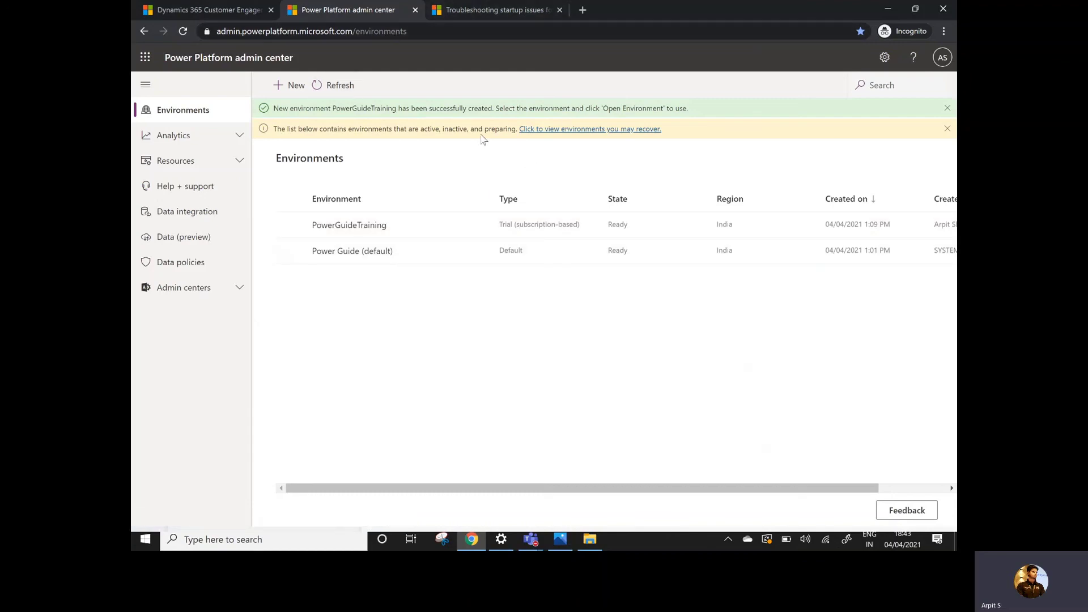
Step: Switch to the Power Apps troubleshooting article and highlight its title and web address
{"action": "left_click", "coordinate": [470, 12]}
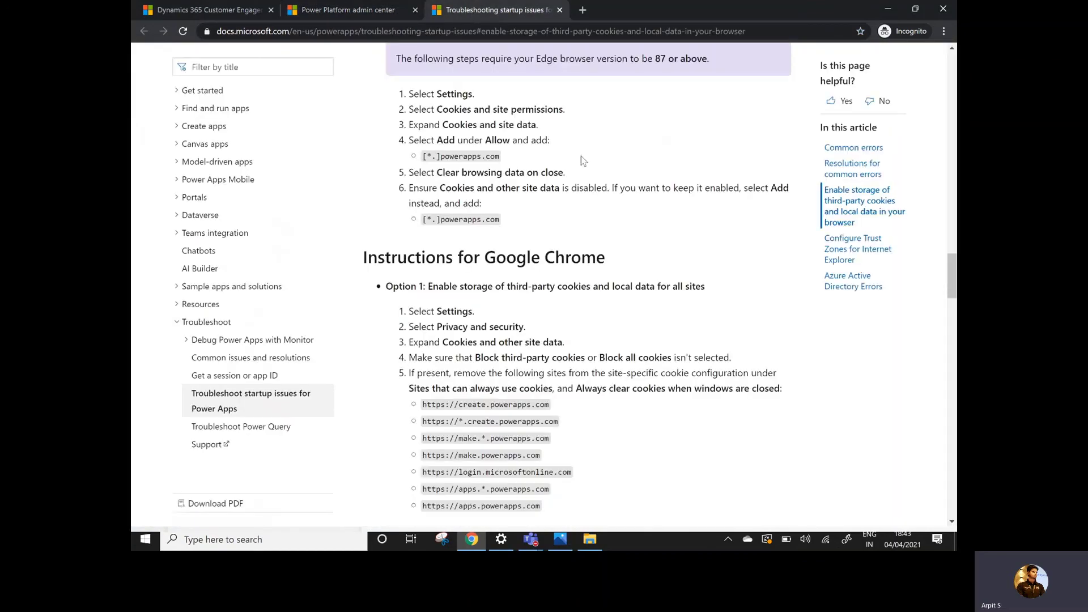
{"action": "scroll", "coordinate": [579, 130], "scroll_direction": "up", "scroll_amount": 15}
{"action": "scroll", "coordinate": [579, 129], "scroll_direction": "up", "scroll_amount": 15}
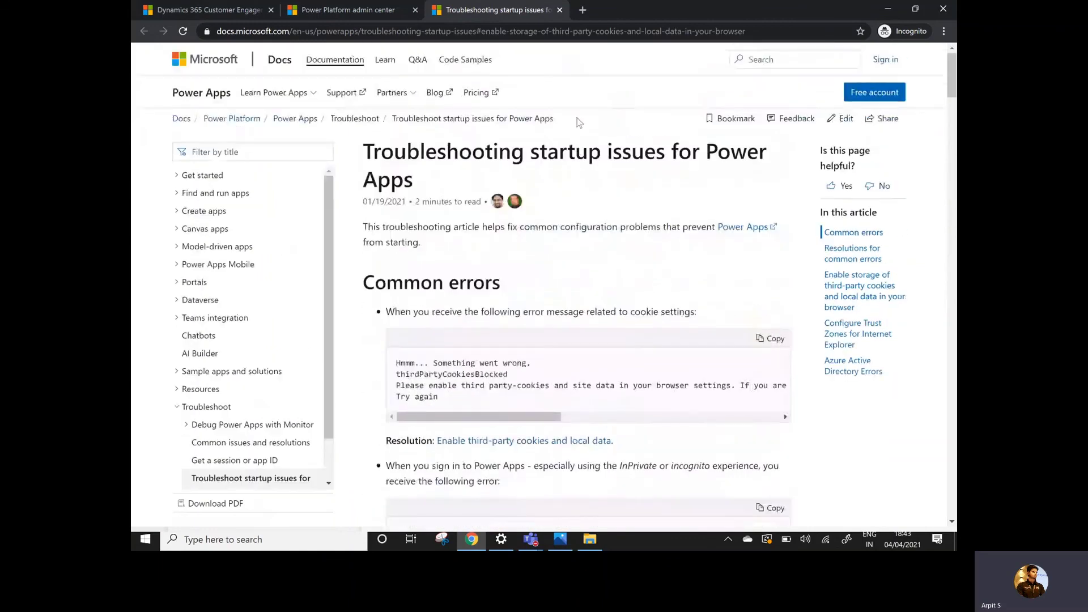
{"action": "left_click", "coordinate": [441, 191]}
{"action": "left_click_drag", "start_coordinate": [414, 180], "coordinate": [366, 148]}
{"action": "left_click", "coordinate": [359, 66]}
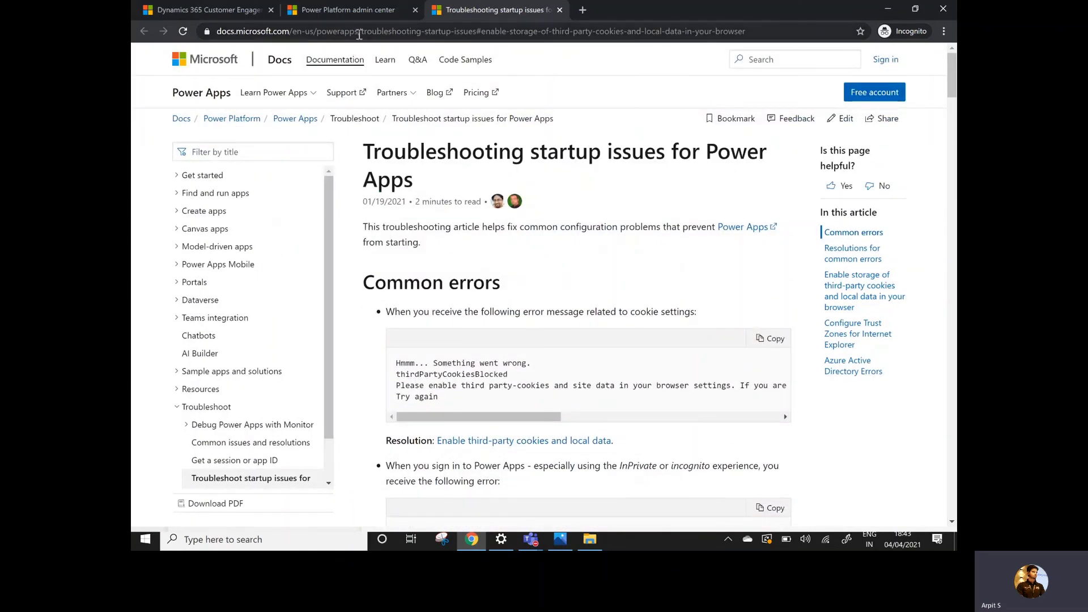
{"action": "left_click", "coordinate": [397, 31]}
{"action": "left_click", "coordinate": [454, 173]}
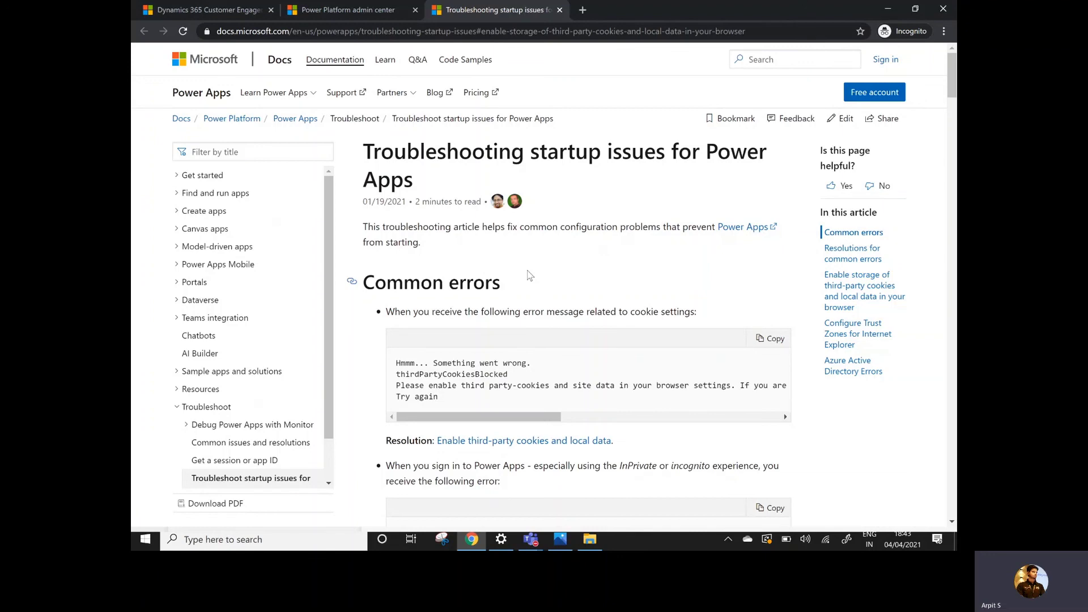
Step: Scroll through Common errors, highlighting the Something went wrong and sign-in error messages
{"action": "scroll", "coordinate": [525, 276], "scroll_direction": "down", "scroll_amount": 1}
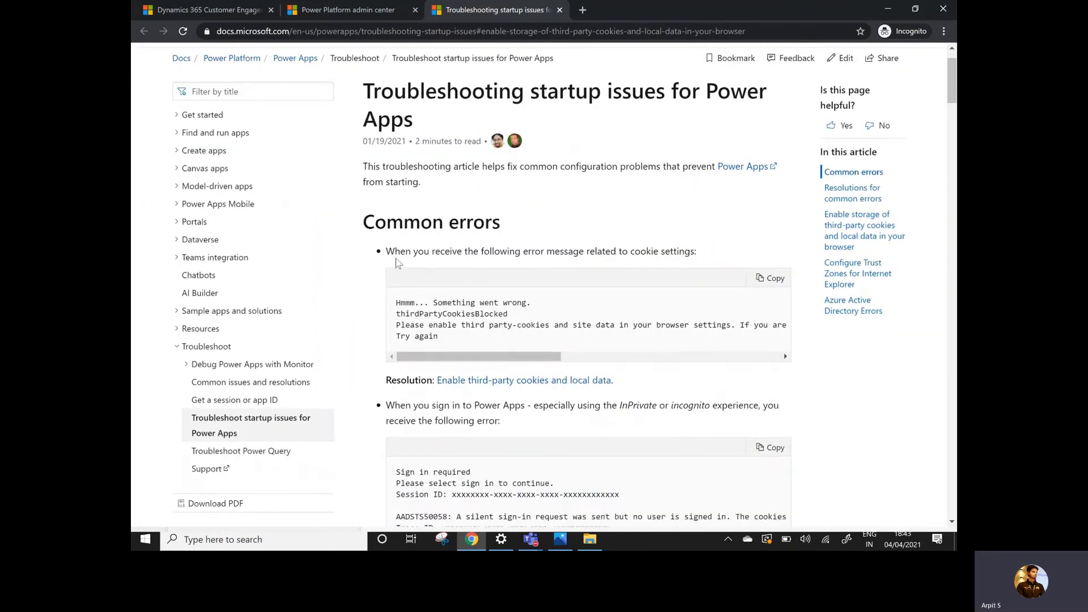
{"action": "scroll", "coordinate": [499, 305], "scroll_direction": "down", "scroll_amount": 2}
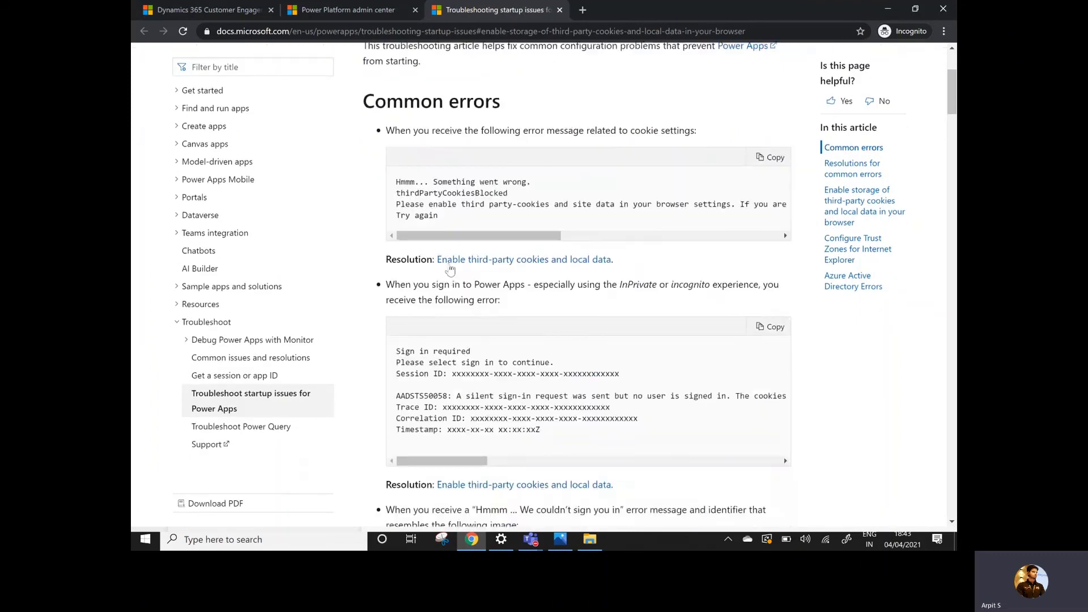
{"action": "left_click_drag", "start_coordinate": [434, 185], "coordinate": [527, 185]}
{"action": "scroll", "coordinate": [566, 192], "scroll_direction": "down", "scroll_amount": 2}
{"action": "left_click", "coordinate": [468, 273]}
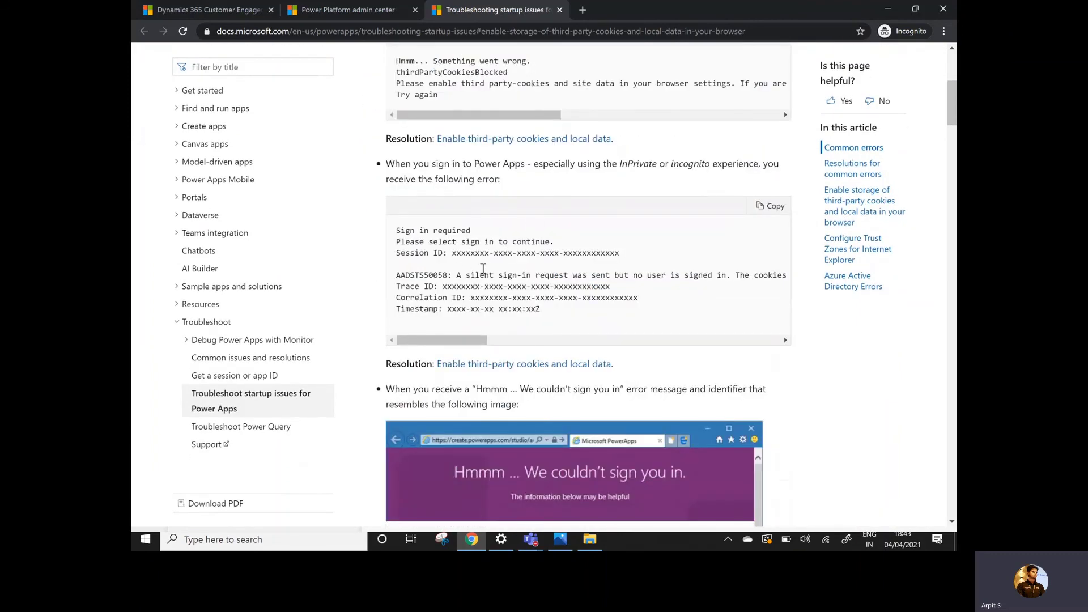
{"action": "mouse_move", "coordinate": [397, 230]}
{"action": "left_mouse_down"}
{"action": "mouse_move", "coordinate": [490, 242]}
{"action": "mouse_move", "coordinate": [676, 241]}
{"action": "mouse_move", "coordinate": [672, 233]}
{"action": "mouse_move", "coordinate": [748, 216]}
{"action": "left_mouse_up"}
{"action": "left_click", "coordinate": [471, 289]}
{"action": "scroll", "coordinate": [471, 289], "scroll_direction": "down", "scroll_amount": 1}
{"action": "left_click", "coordinate": [672, 233]}
{"action": "left_click", "coordinate": [703, 250]}
{"action": "scroll", "coordinate": [652, 219], "scroll_direction": "down", "scroll_amount": 3}
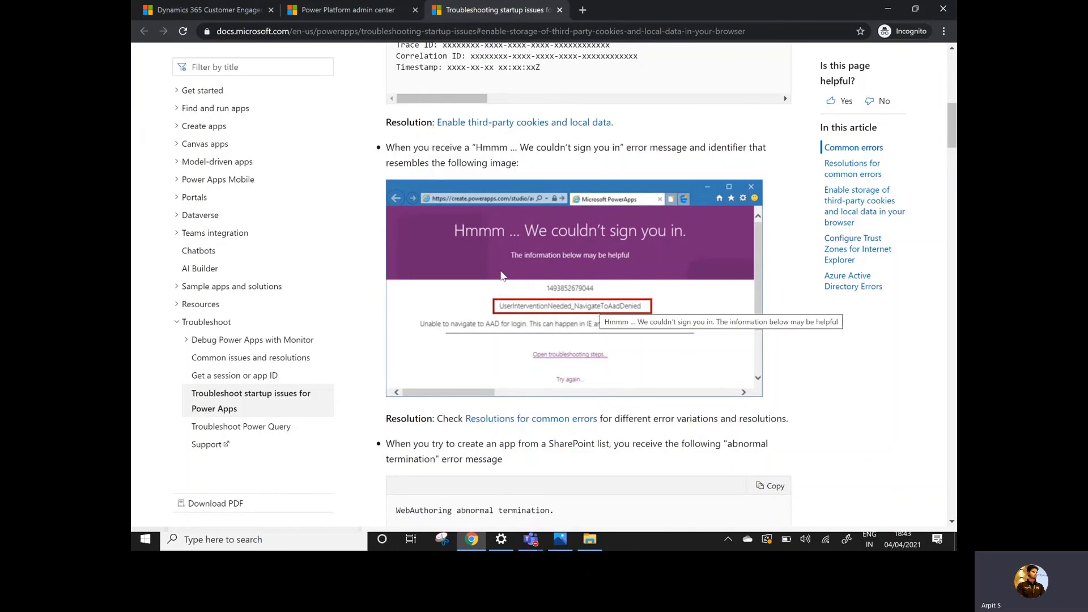
{"action": "scroll", "coordinate": [502, 276], "scroll_direction": "down", "scroll_amount": 13}
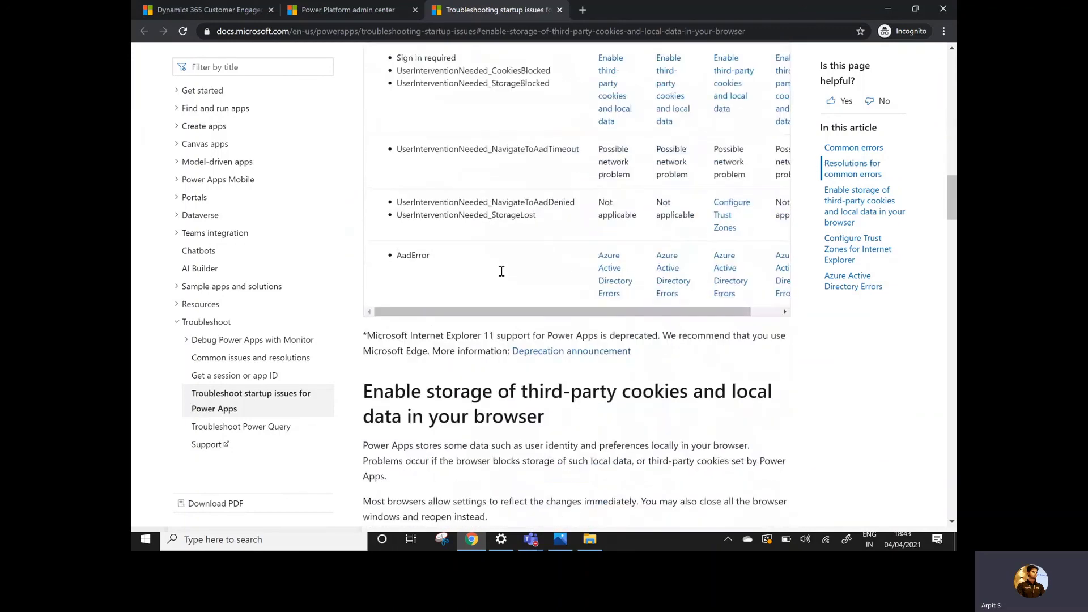
Step: Read the Microsoft Edge cookie instructions, including Option 1's steps and site URLs
{"action": "scroll", "coordinate": [502, 271], "scroll_direction": "down", "scroll_amount": 5}
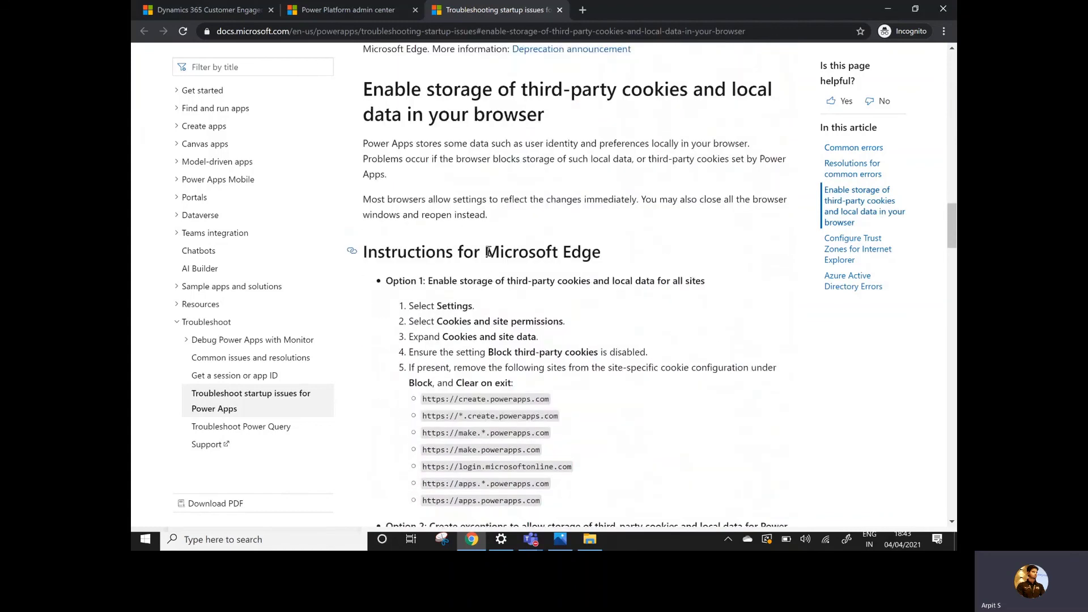
{"action": "left_click_drag", "start_coordinate": [486, 252], "coordinate": [602, 253]}
{"action": "scroll", "coordinate": [395, 181], "scroll_direction": "down", "scroll_amount": 2}
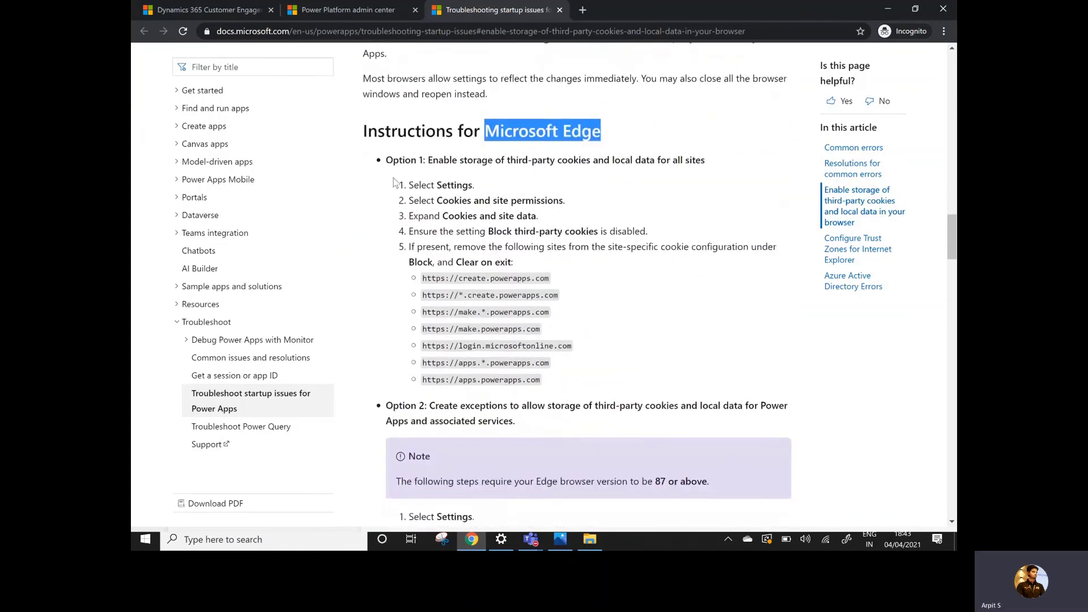
{"action": "left_click_drag", "start_coordinate": [386, 161], "coordinate": [576, 370]}
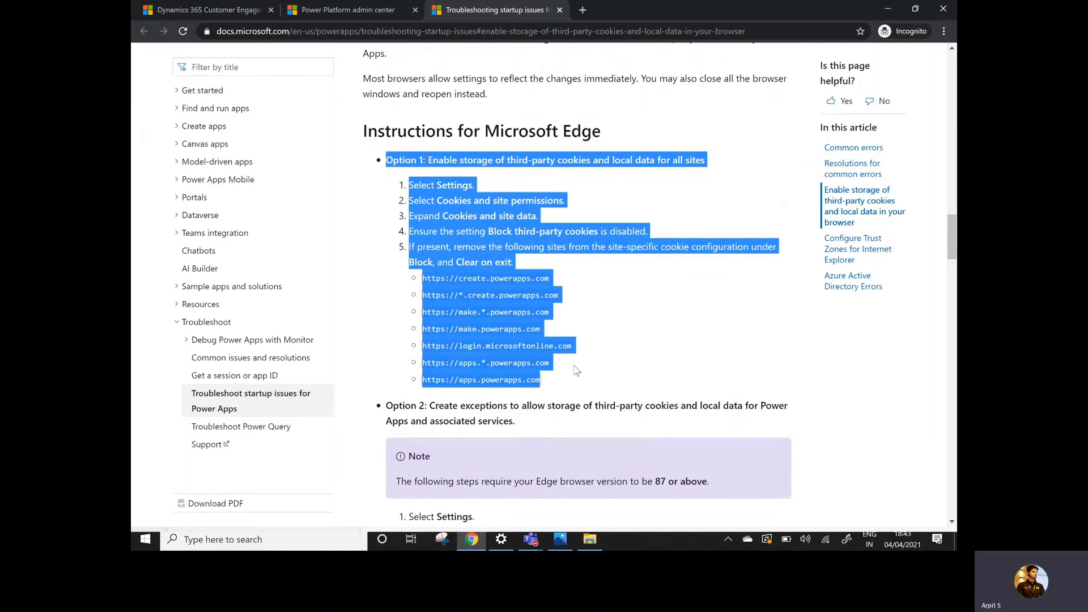
{"action": "left_click", "coordinate": [577, 371]}
Step: Review the Google Chrome section and its Option 1 cookie-enabling steps
{"action": "scroll", "coordinate": [546, 284], "scroll_direction": "down", "scroll_amount": 7}
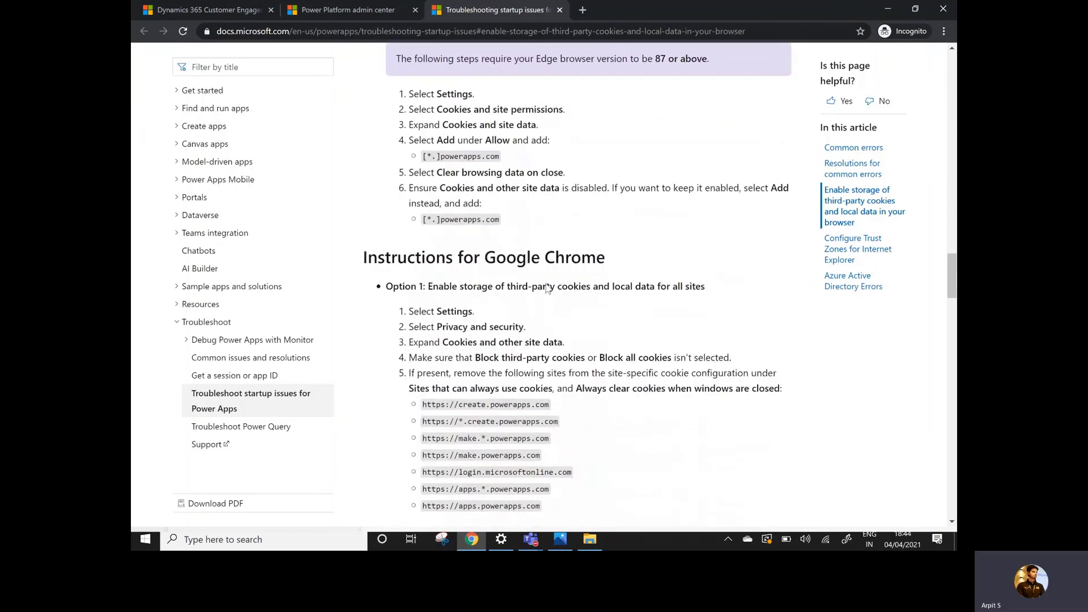
{"action": "scroll", "coordinate": [546, 288], "scroll_direction": "down", "scroll_amount": 1}
{"action": "left_click_drag", "start_coordinate": [485, 197], "coordinate": [606, 197]}
{"action": "left_click", "coordinate": [500, 227]}
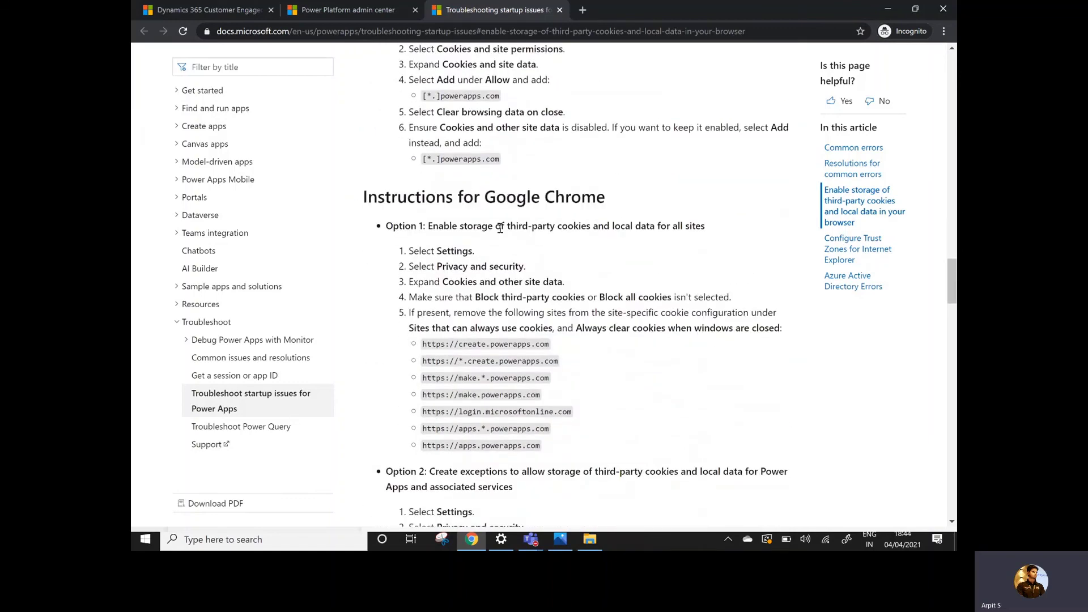
{"action": "scroll", "coordinate": [500, 227], "scroll_direction": "down", "scroll_amount": 1}
{"action": "left_click_drag", "start_coordinate": [408, 191], "coordinate": [569, 395]}
{"action": "left_click", "coordinate": [604, 348]}
Step: Read Option 2 and the remaining Safari and Internet Explorer steps, then select the article's web address
{"action": "scroll", "coordinate": [570, 331], "scroll_direction": "down", "scroll_amount": 2}
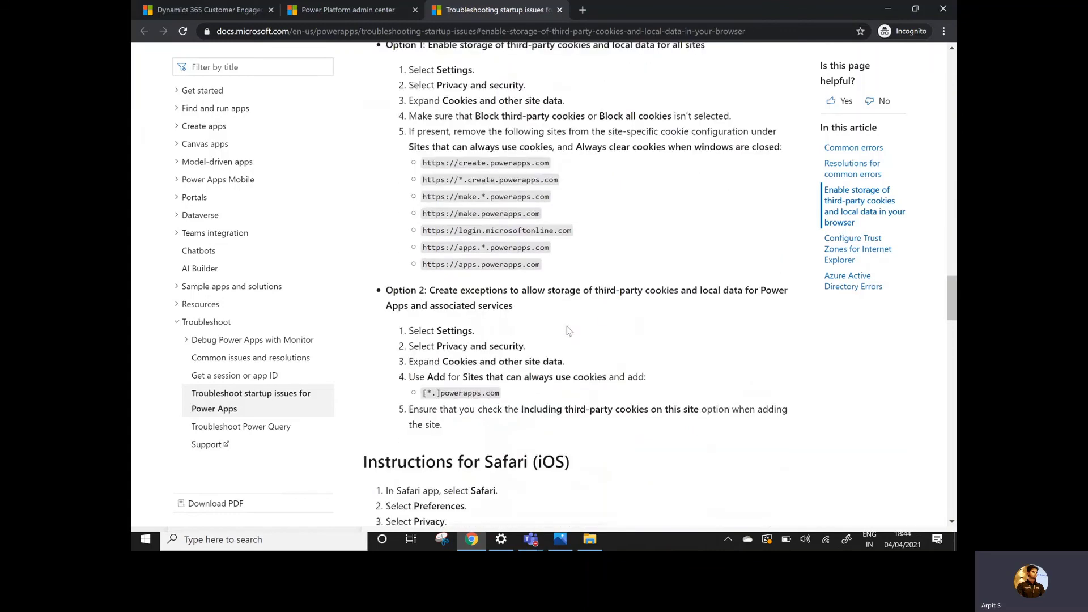
{"action": "left_click_drag", "start_coordinate": [424, 302], "coordinate": [544, 425]}
{"action": "left_click", "coordinate": [548, 349]}
{"action": "scroll", "coordinate": [548, 350], "scroll_direction": "down", "scroll_amount": 5}
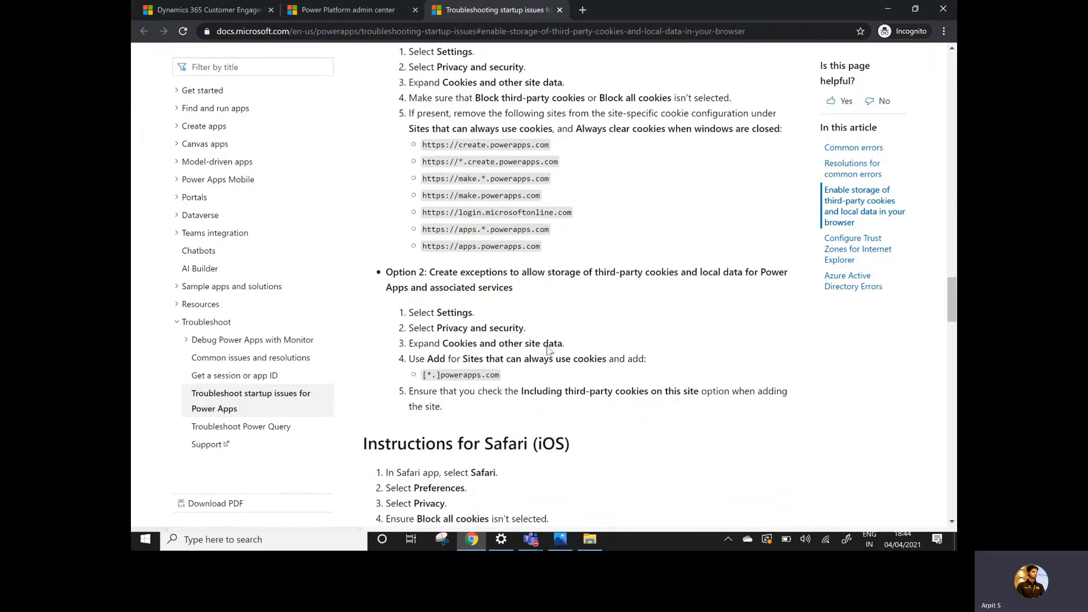
{"action": "scroll", "coordinate": [547, 349], "scroll_direction": "down", "scroll_amount": 1}
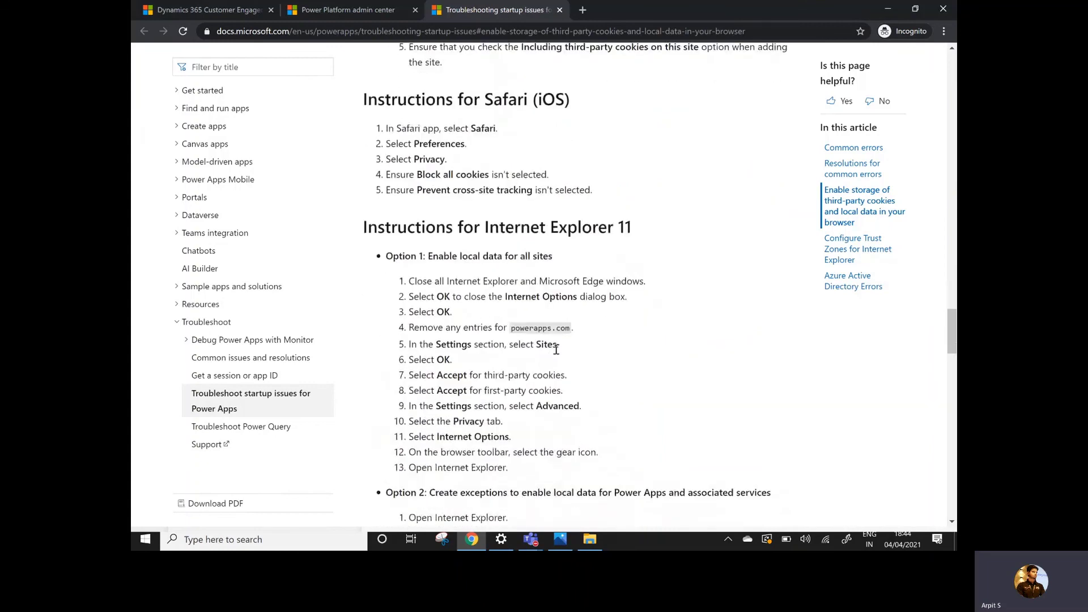
{"action": "left_click", "coordinate": [493, 34]}
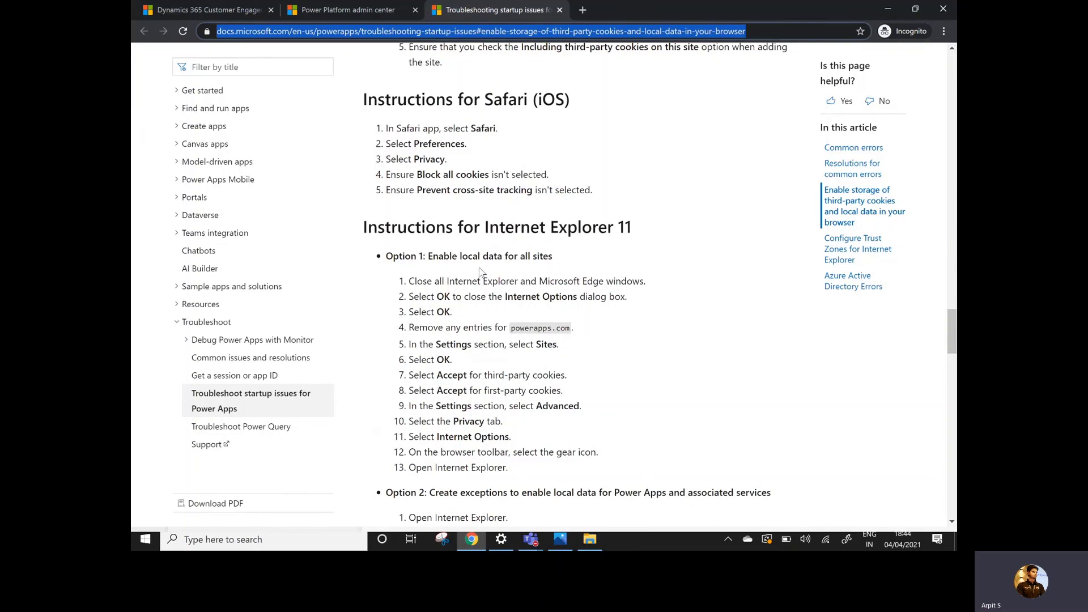
Step: Scroll back to the article top, then return via the Dynamics 365 tab to Power Platform admin center
{"action": "scroll", "coordinate": [480, 271], "scroll_direction": "up", "scroll_amount": 5}
{"action": "scroll", "coordinate": [480, 271], "scroll_direction": "up", "scroll_amount": 20}
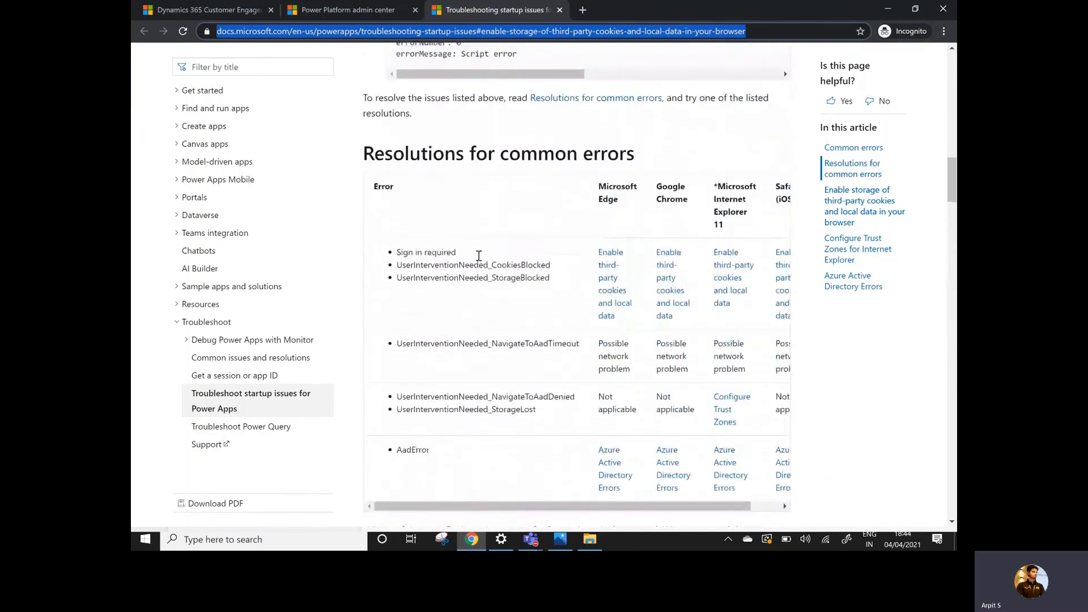
{"action": "scroll", "coordinate": [479, 256], "scroll_direction": "up", "scroll_amount": 10}
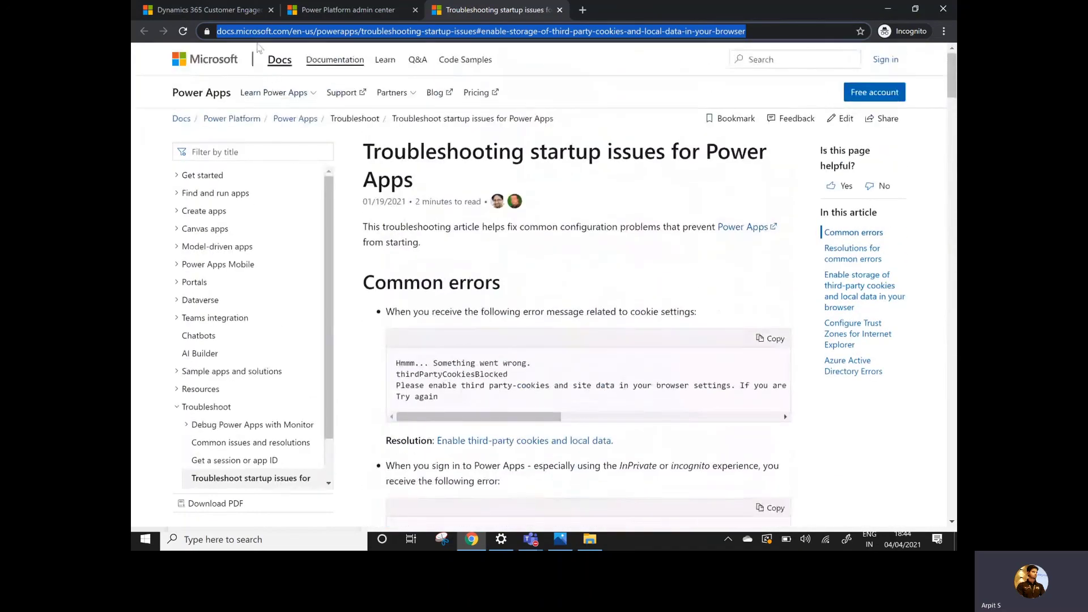
{"action": "left_click", "coordinate": [226, 9]}
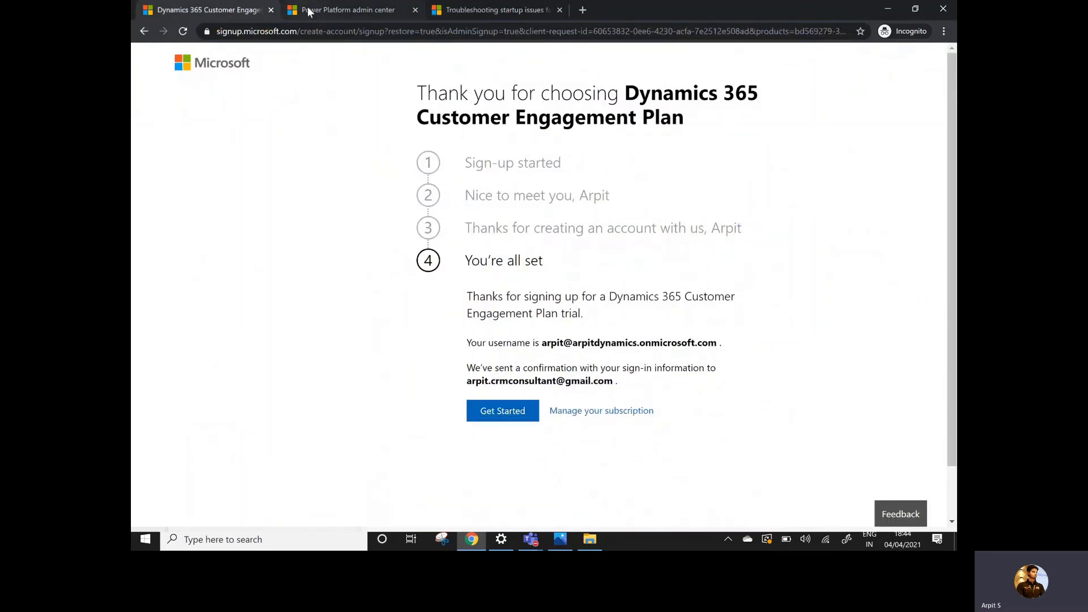
{"action": "left_click", "coordinate": [309, 10]}
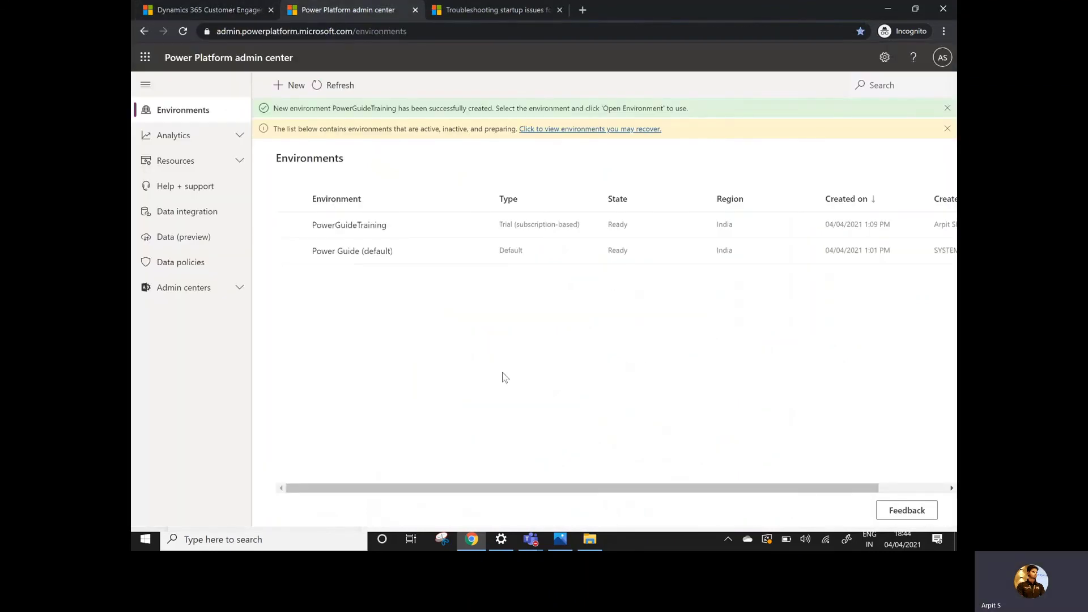